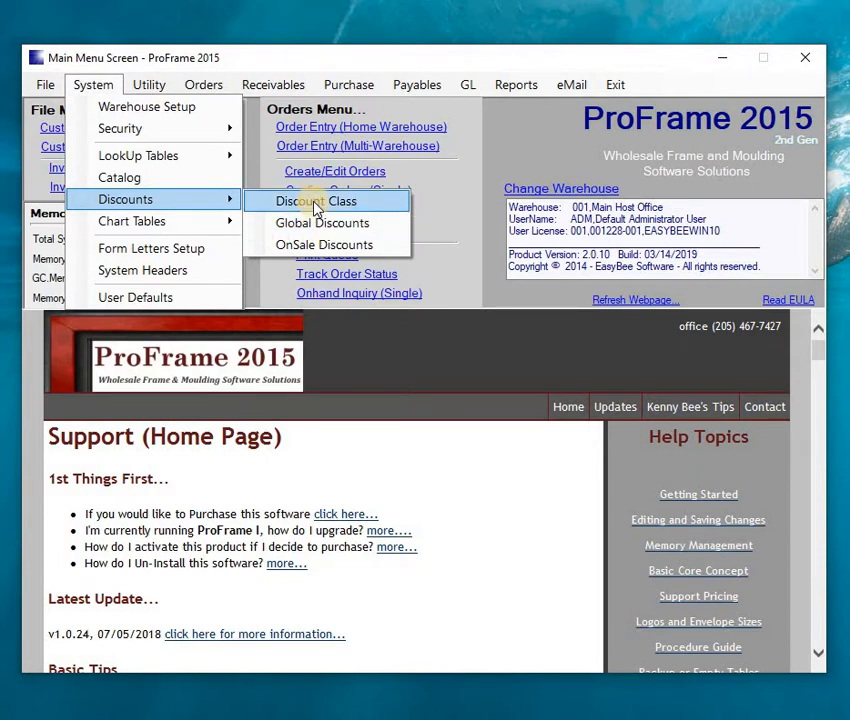
# - Open Discount Class setup and review Not Assigned, Gold, Platinum, Silver and Buyers classes
pyautogui.click(312, 202)
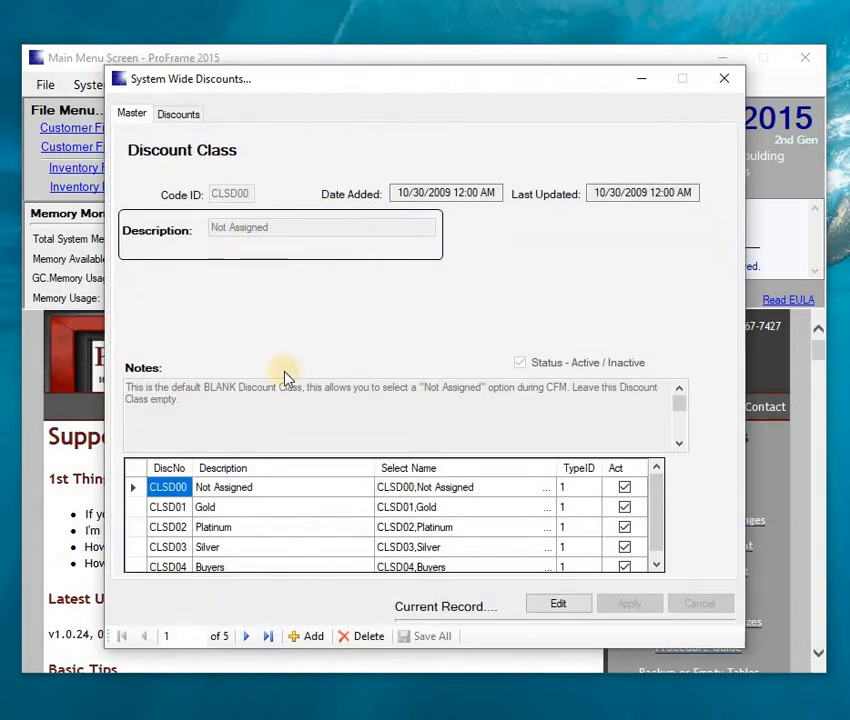
pyautogui.click(140, 509)
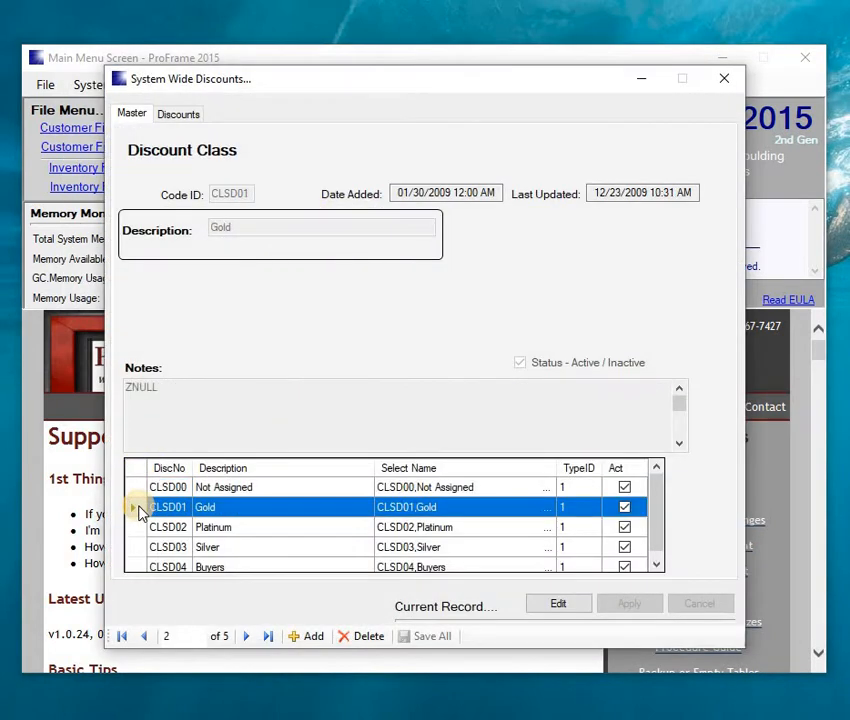
pyautogui.click(217, 530)
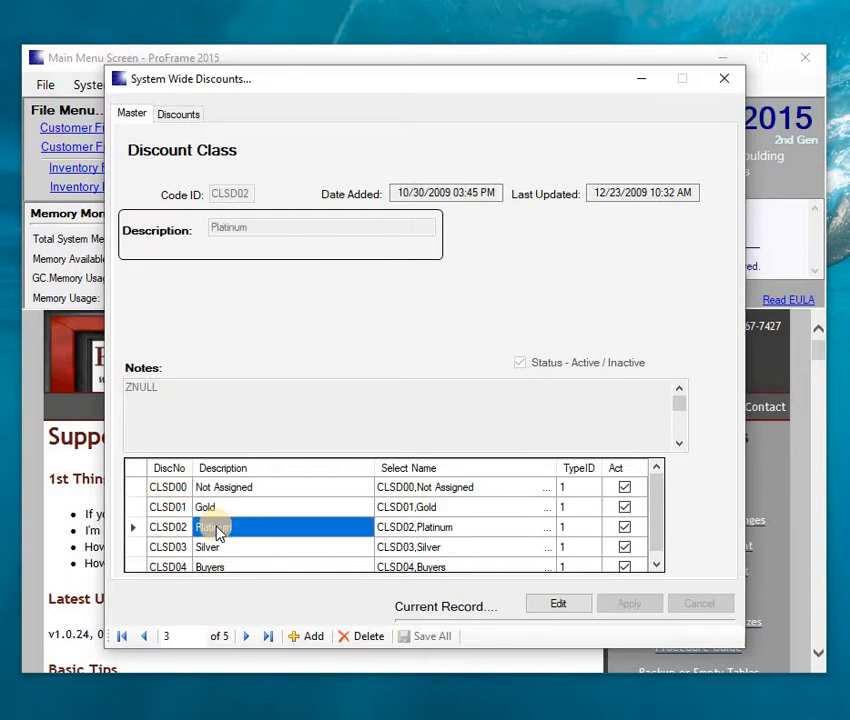
pyautogui.press('Down')
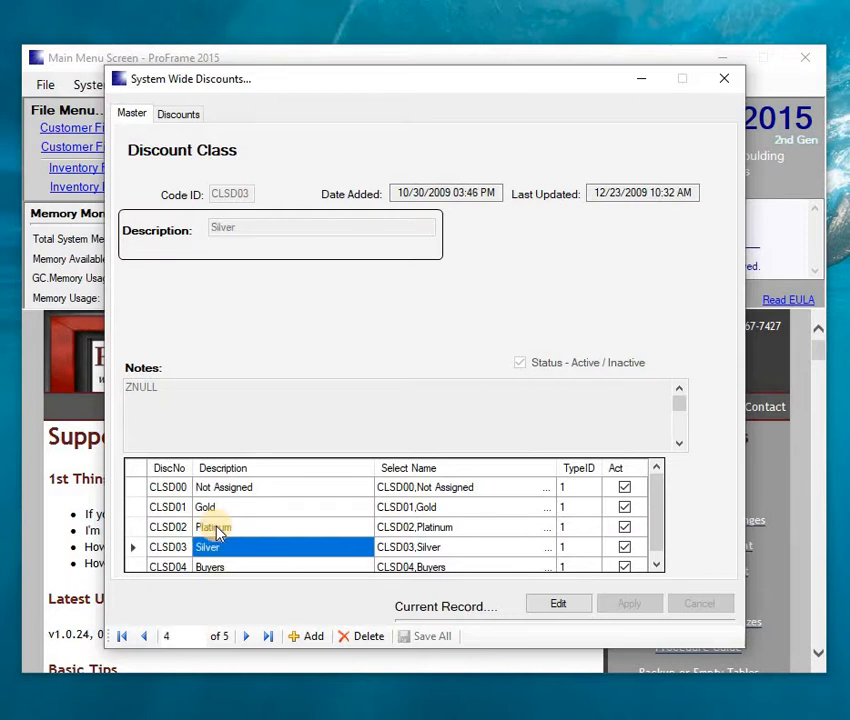
pyautogui.press('Down')
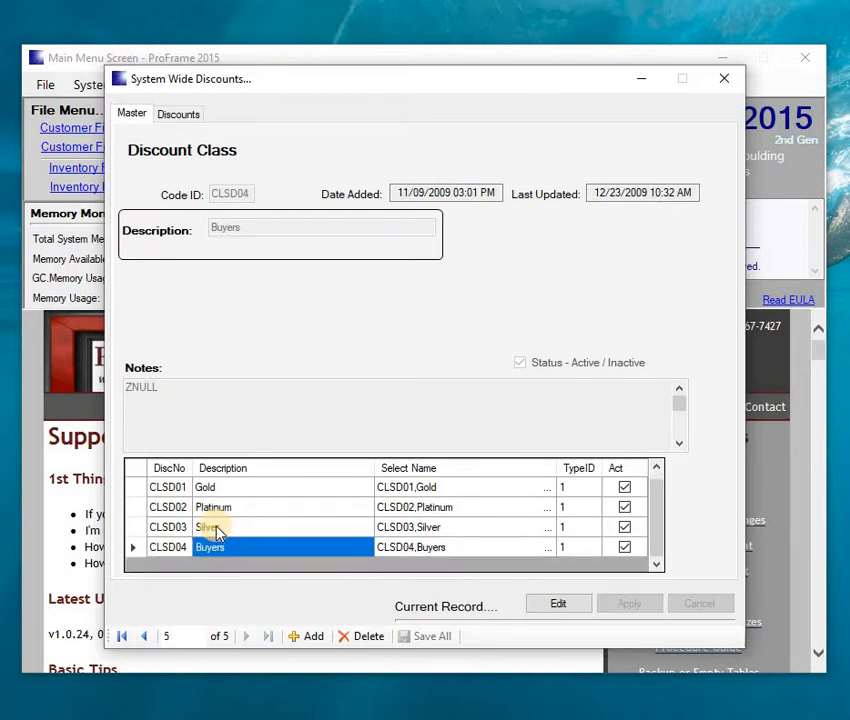
pyautogui.press('Up')
pyautogui.press('Up')
pyautogui.press('Up')
pyautogui.press('Up')
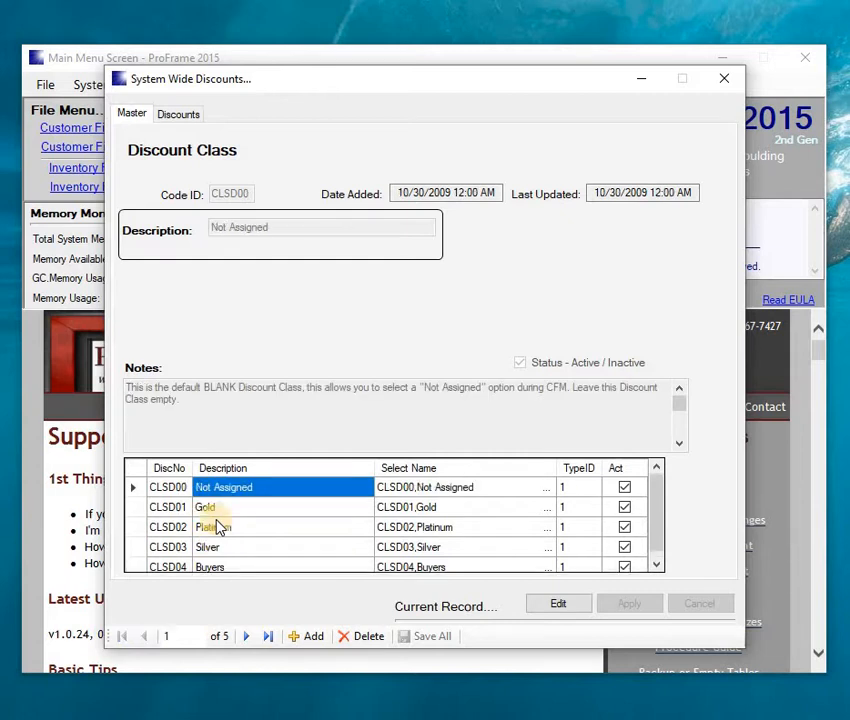
# - Edit the Gold class and select its American Cardboard Co. Alphamat discount on the Discounts tab
pyautogui.doubleClick(135, 508)
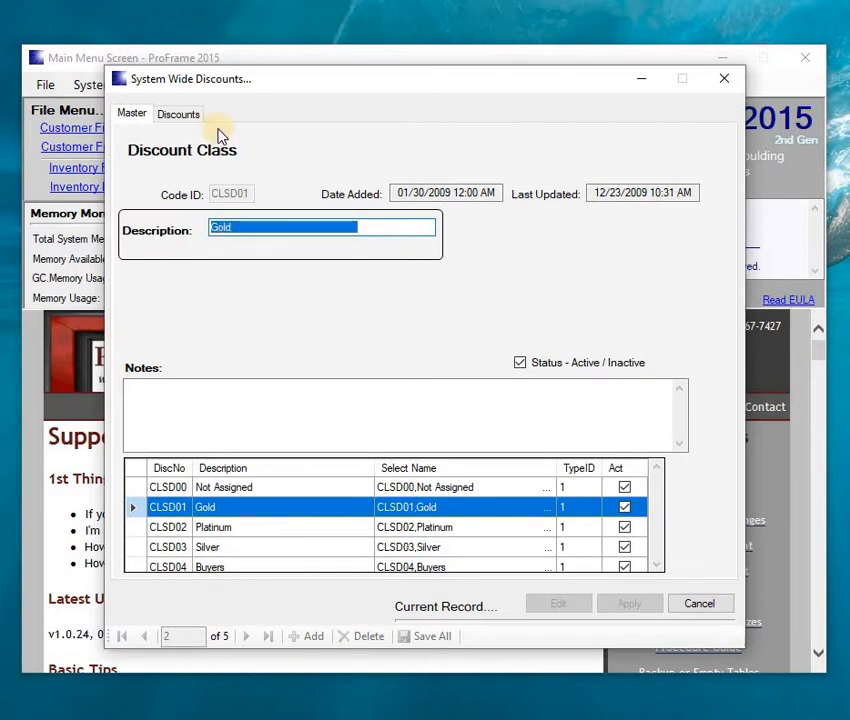
pyautogui.click(180, 116)
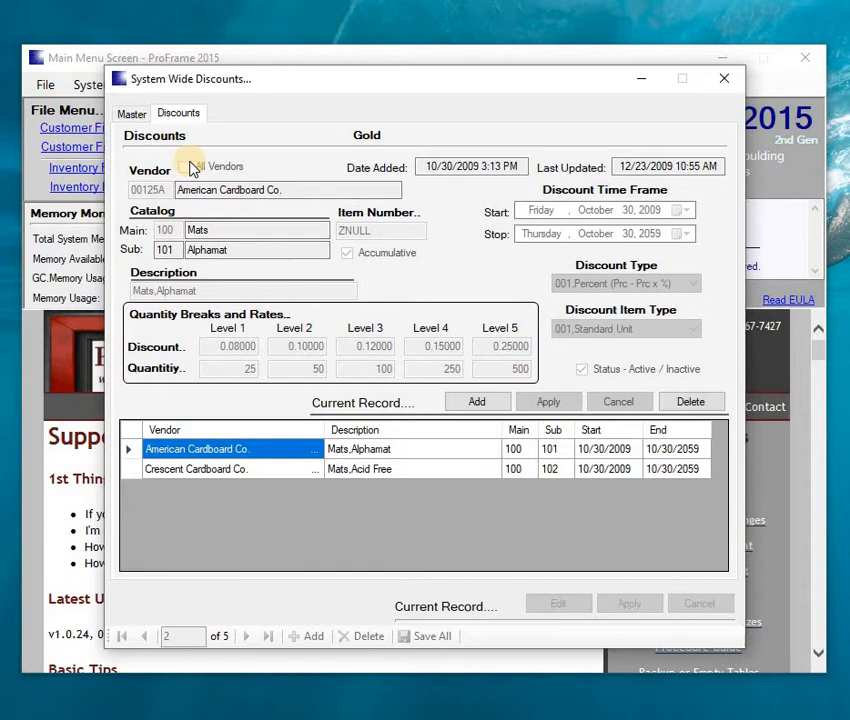
pyautogui.click(130, 455)
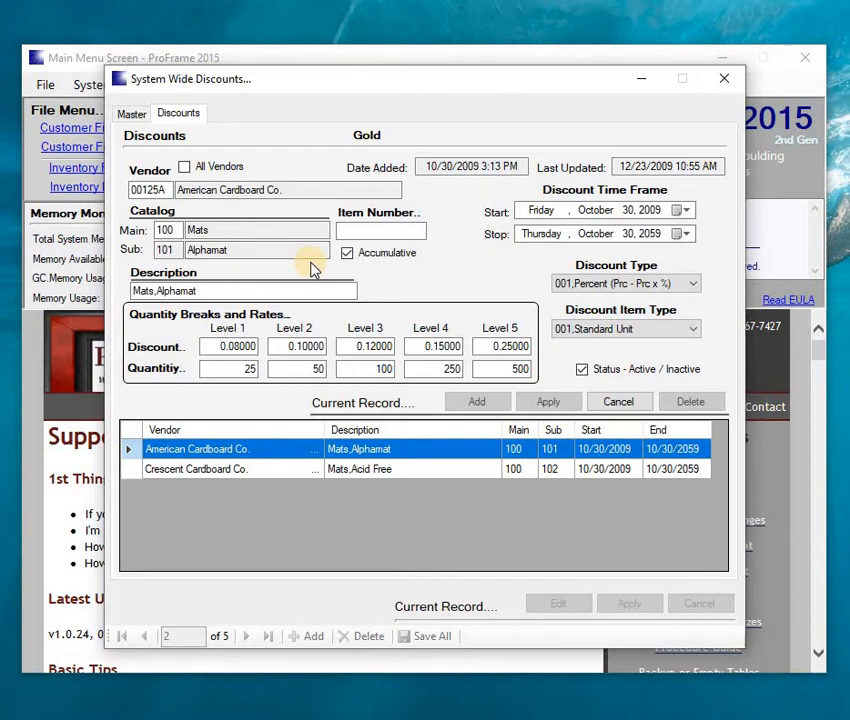
pyautogui.click(694, 286)
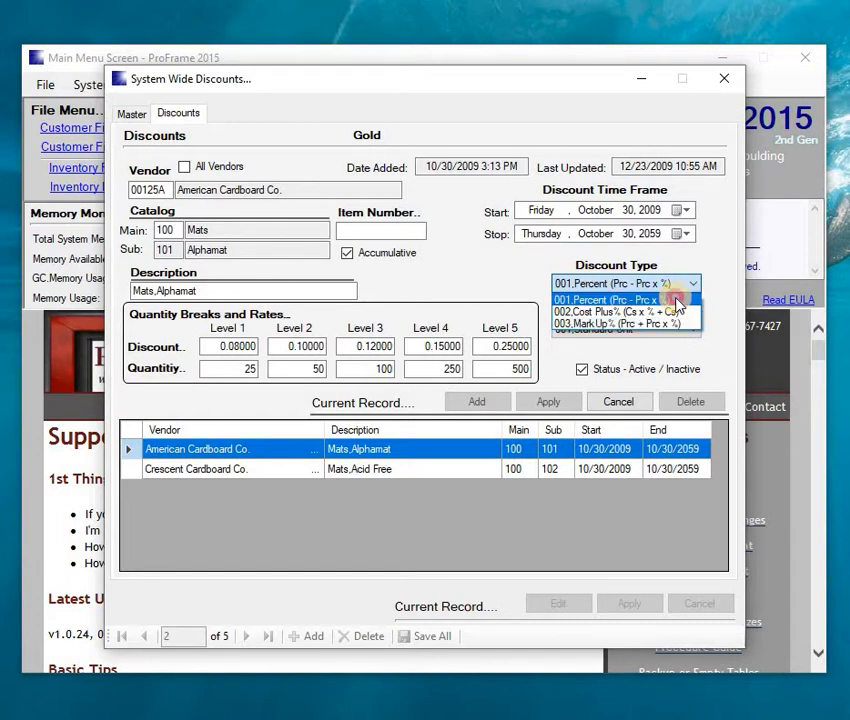
pyautogui.click(672, 284)
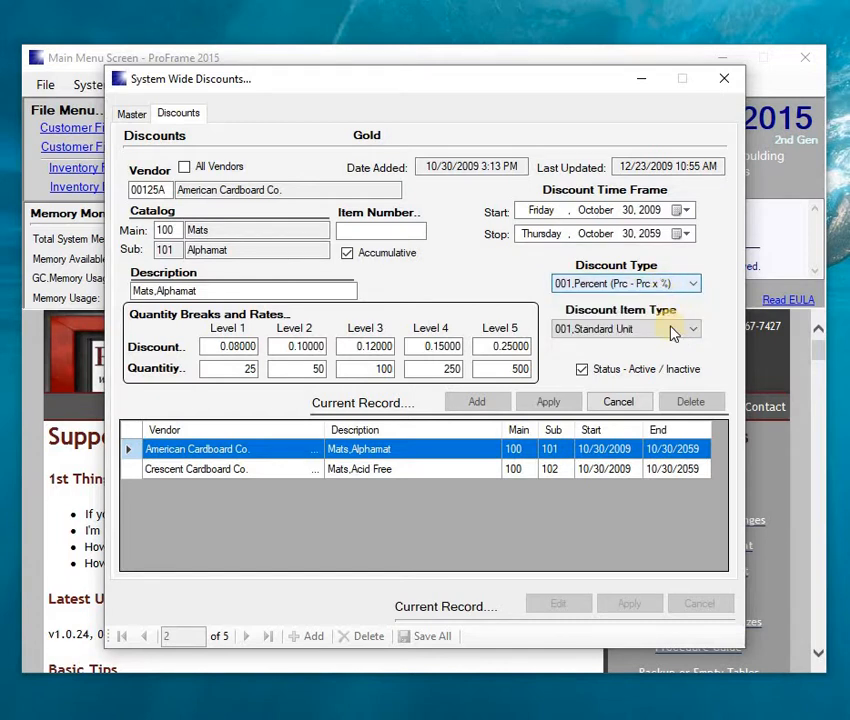
pyautogui.click(676, 334)
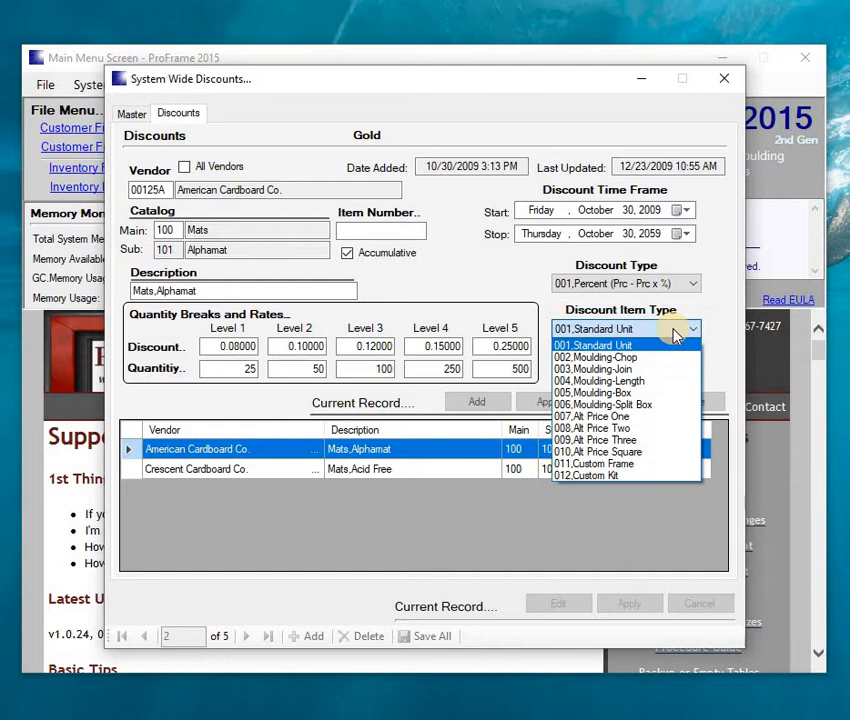
pyautogui.click(673, 331)
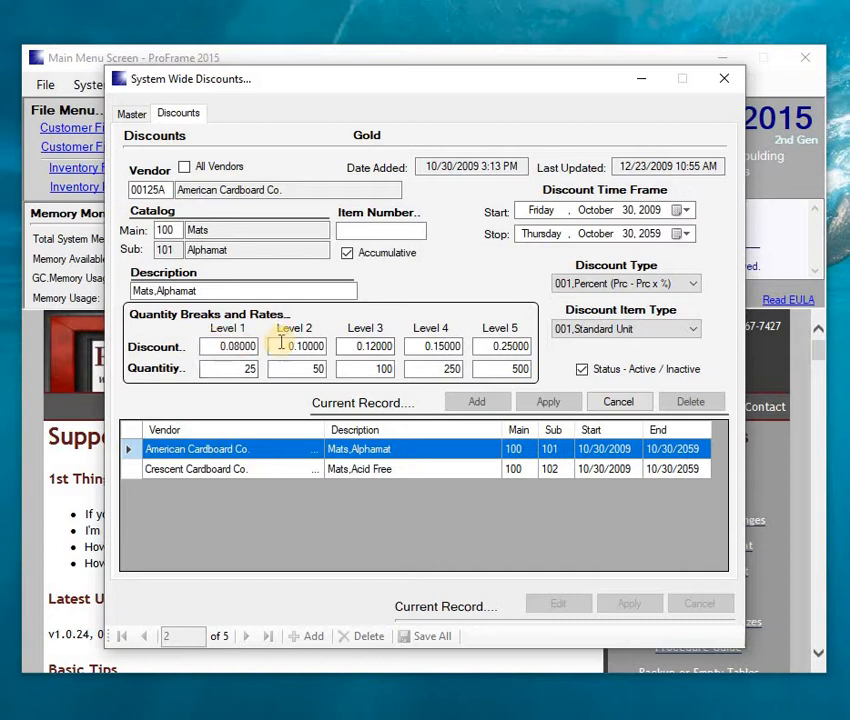
pyautogui.click(217, 348)
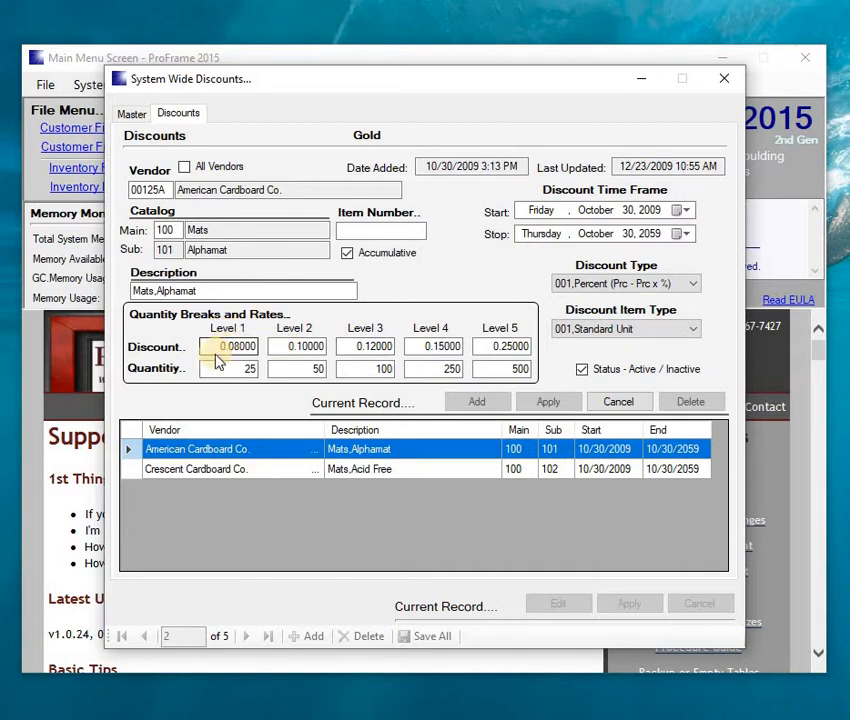
pyautogui.click(285, 346)
pyautogui.click(372, 346)
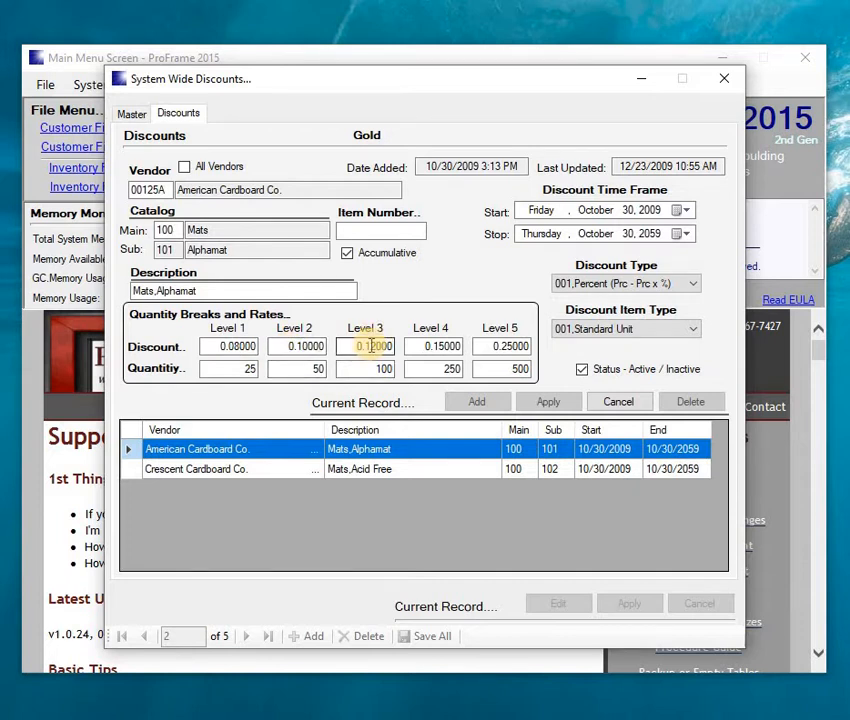
pyautogui.click(211, 343)
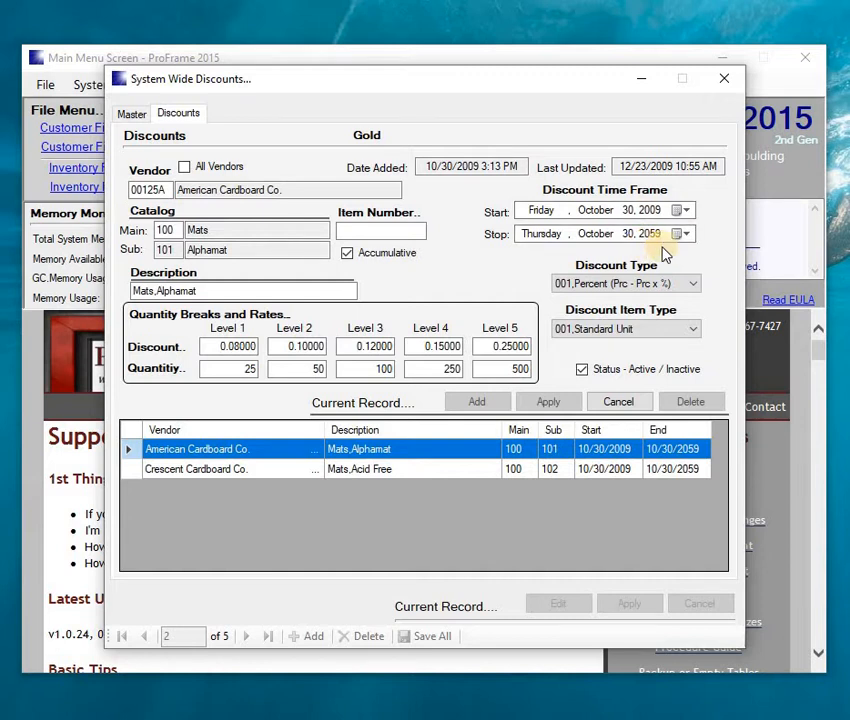
# - Discard the American Cardboard edit and show Gold's Crescent Cardboard Acid Free discount (0.10–0.30)
pyautogui.click(620, 402)
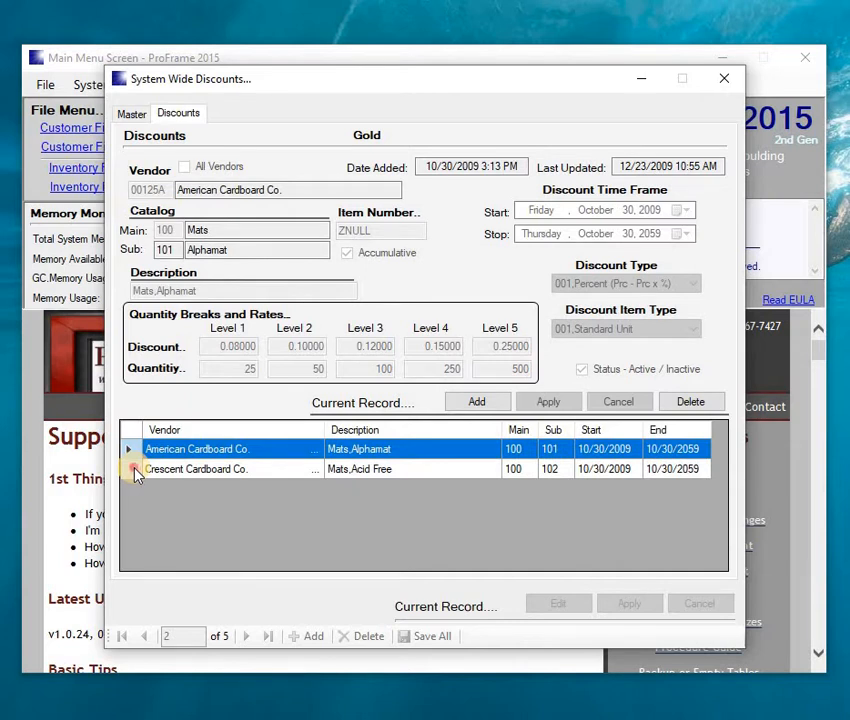
pyautogui.click(134, 469)
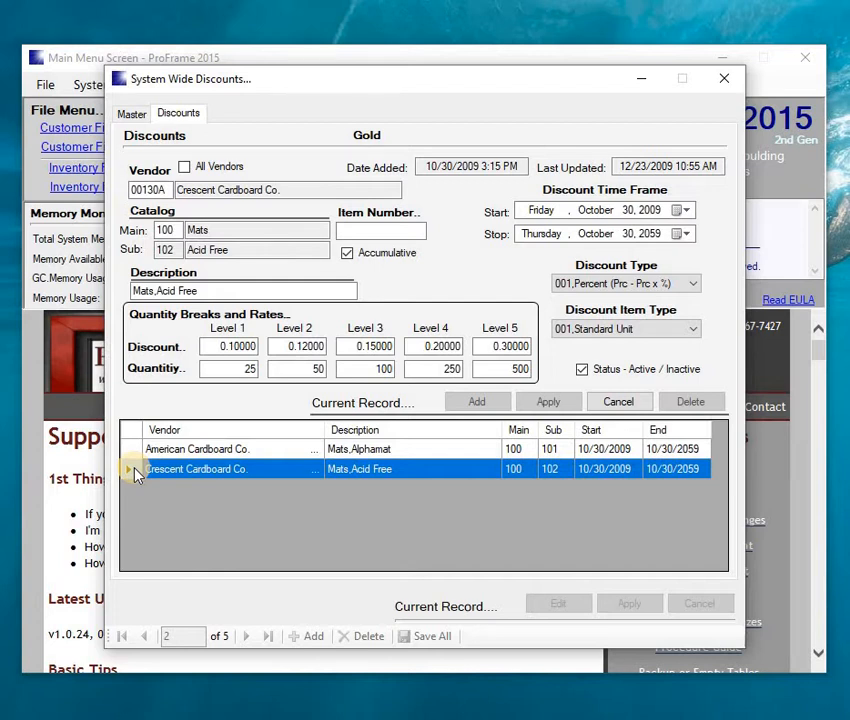
pyautogui.click(594, 403)
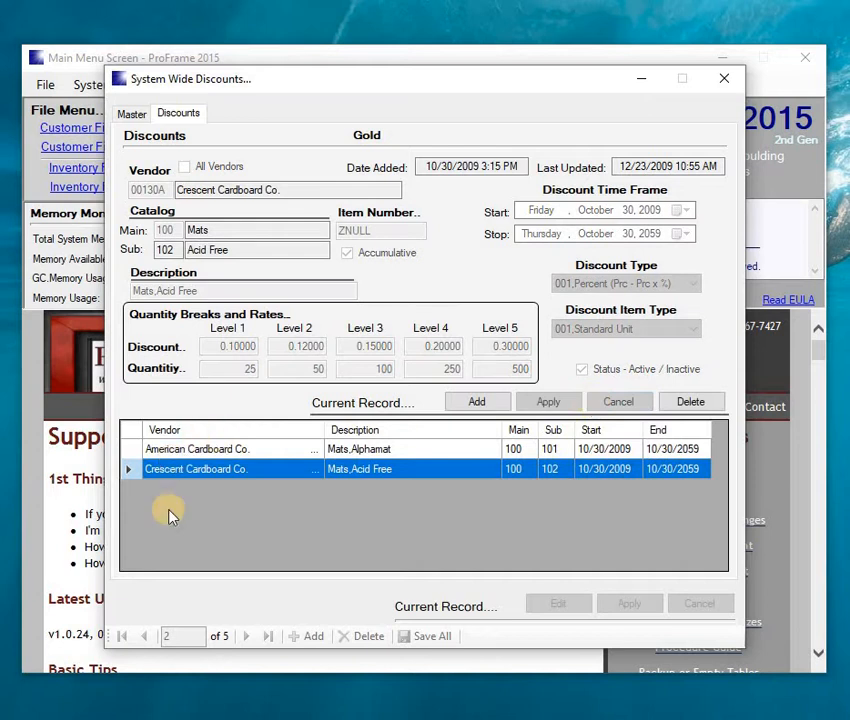
# - Add a new Gold discount for All Vendors using catalog 001 Wood
pyautogui.click(479, 403)
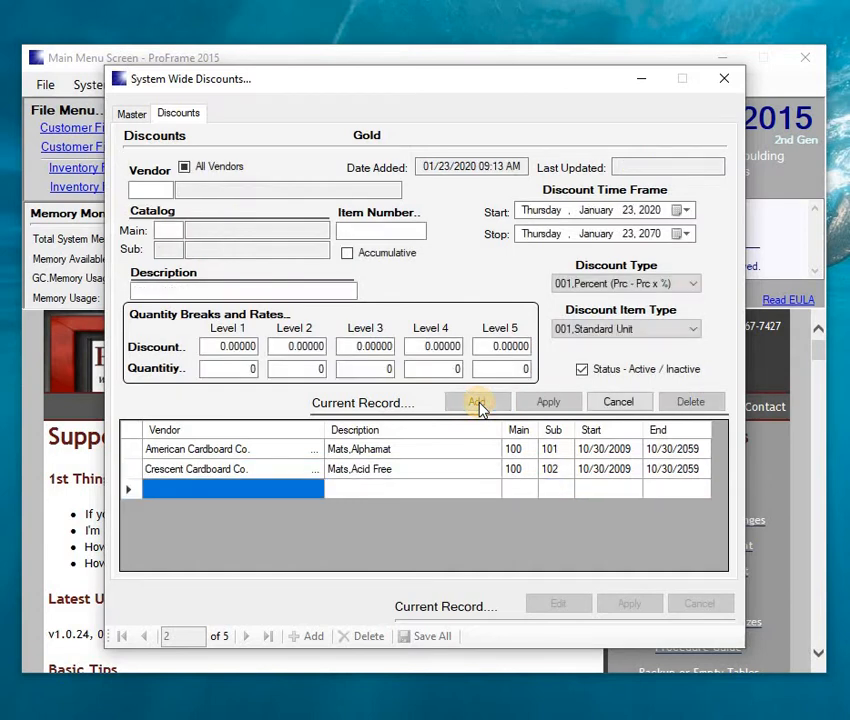
pyautogui.click(185, 169)
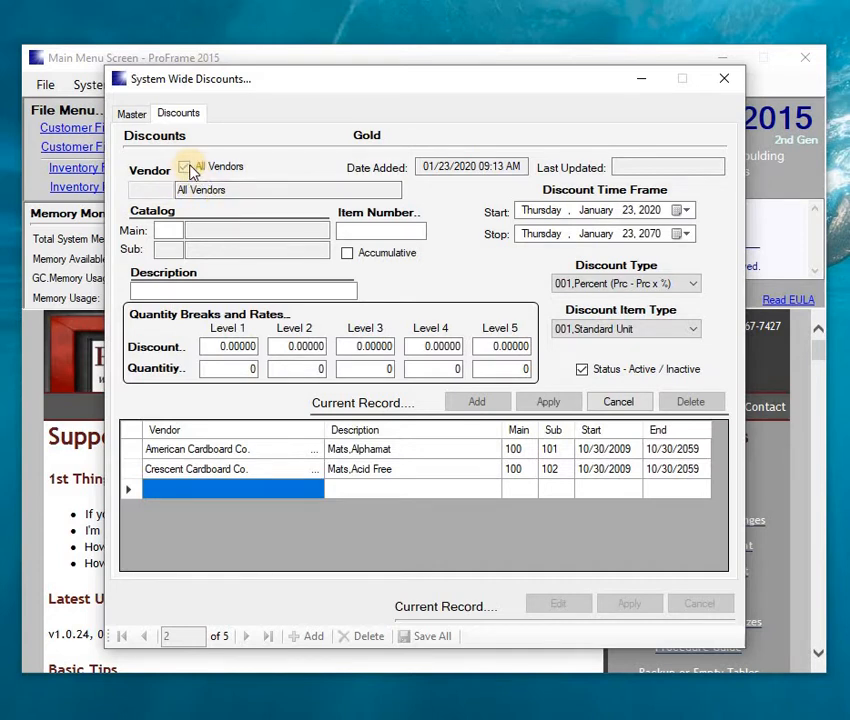
pyautogui.click(174, 230)
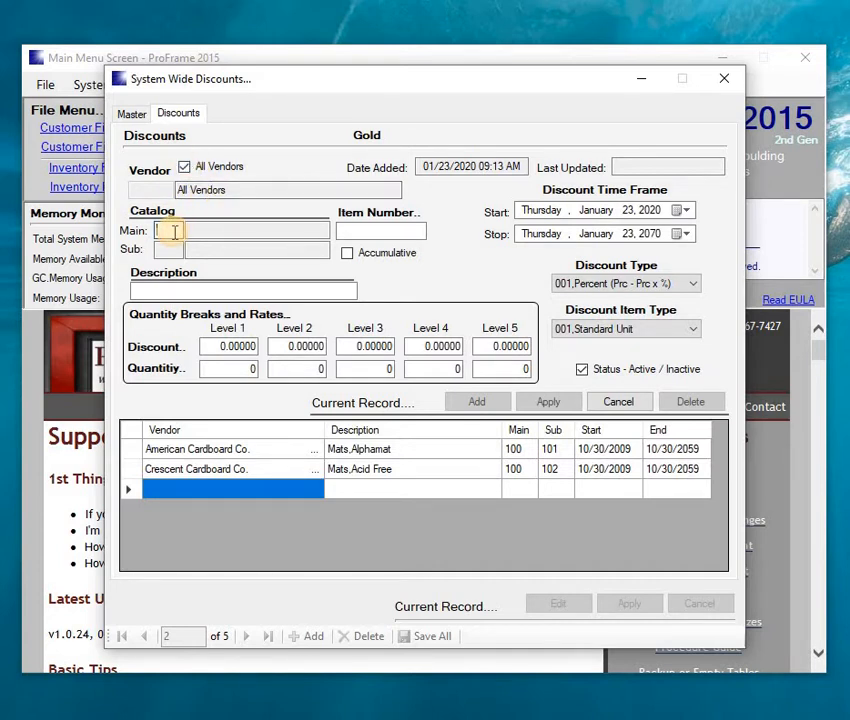
pyautogui.write('1')
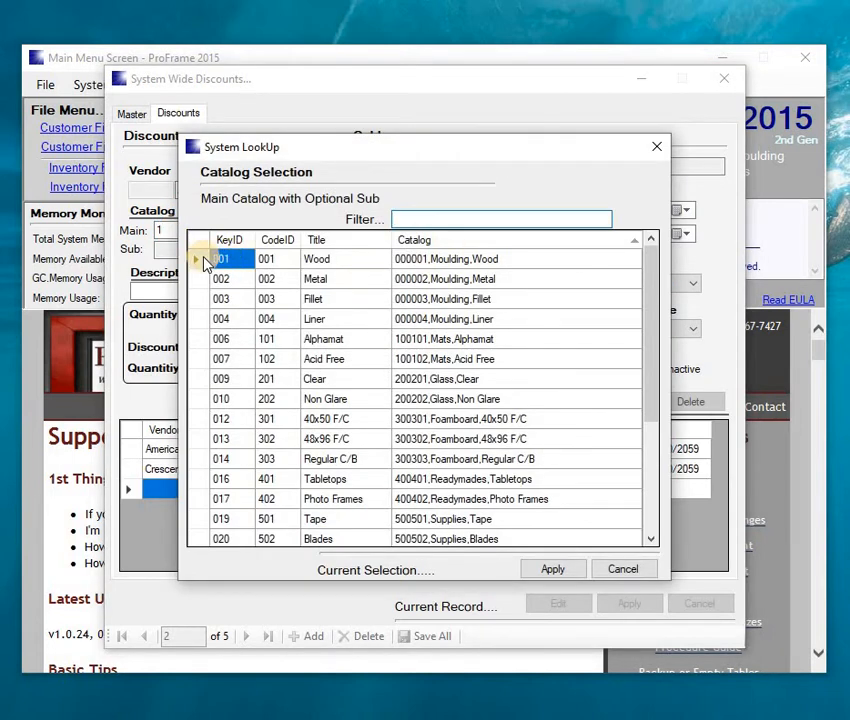
pyautogui.doubleClick(204, 262)
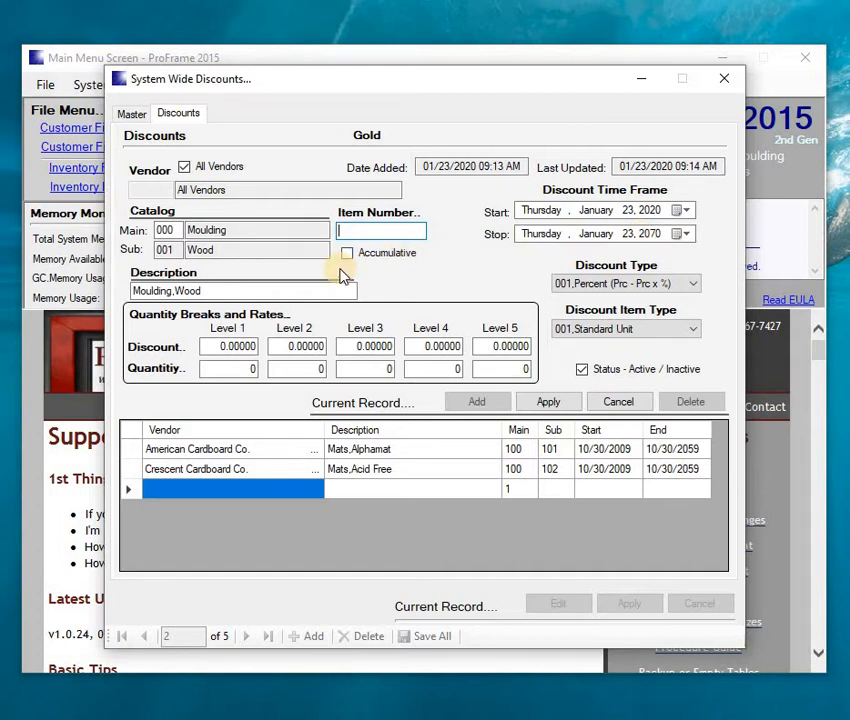
# - Set the item type to Moulding-Chop and the Level 1 discount rate to 0.05
pyautogui.click(645, 333)
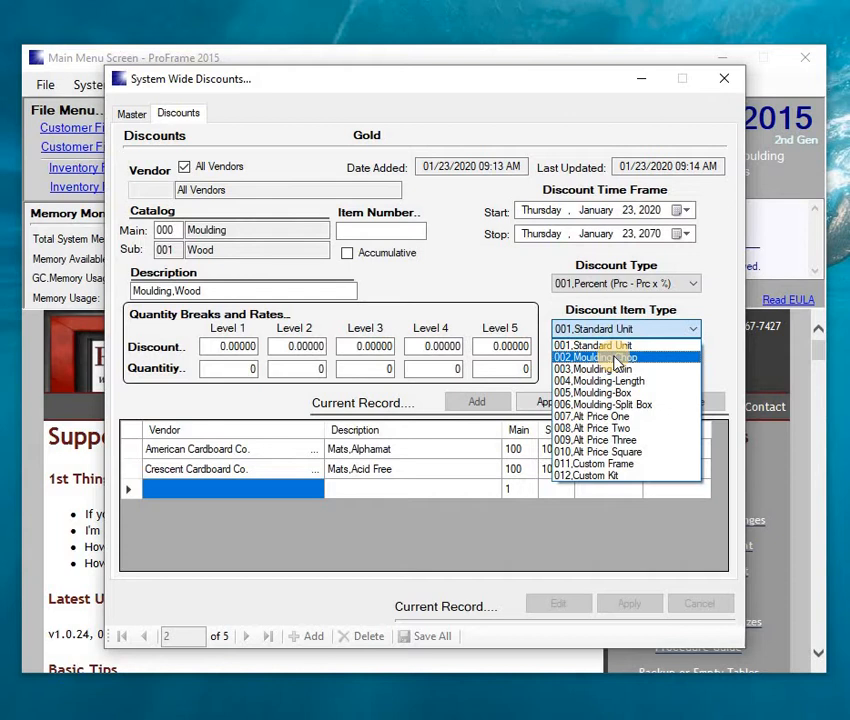
pyautogui.click(614, 358)
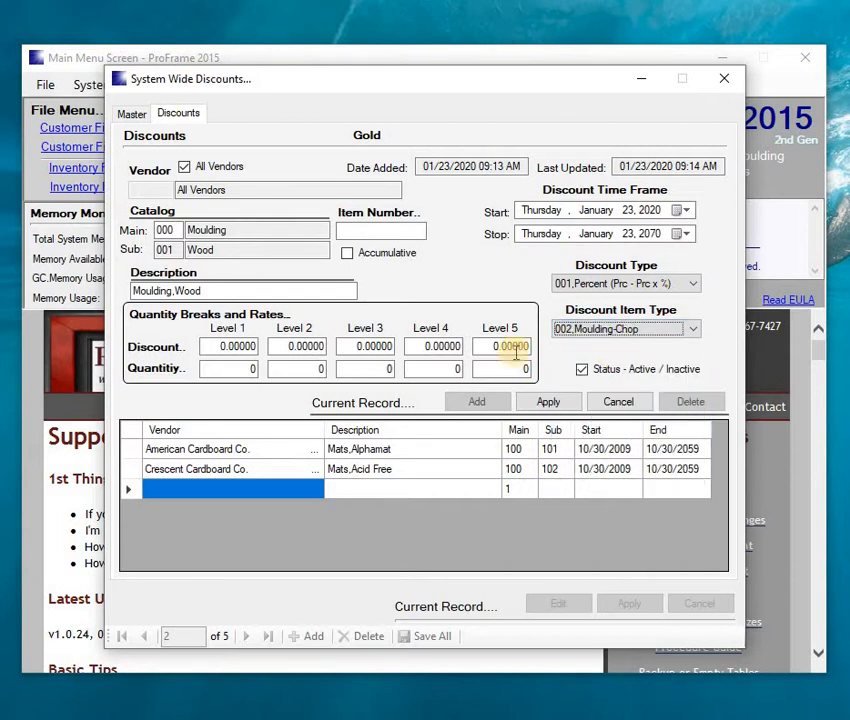
pyautogui.click(209, 344)
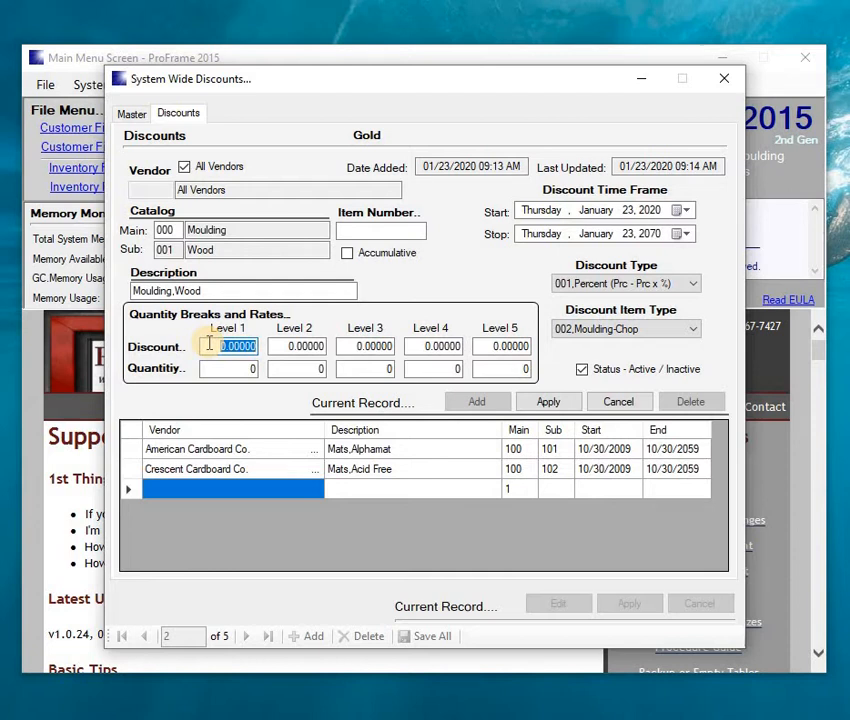
pyautogui.press('BackSpace')
pyautogui.write('.05')
pyautogui.press('Tab')
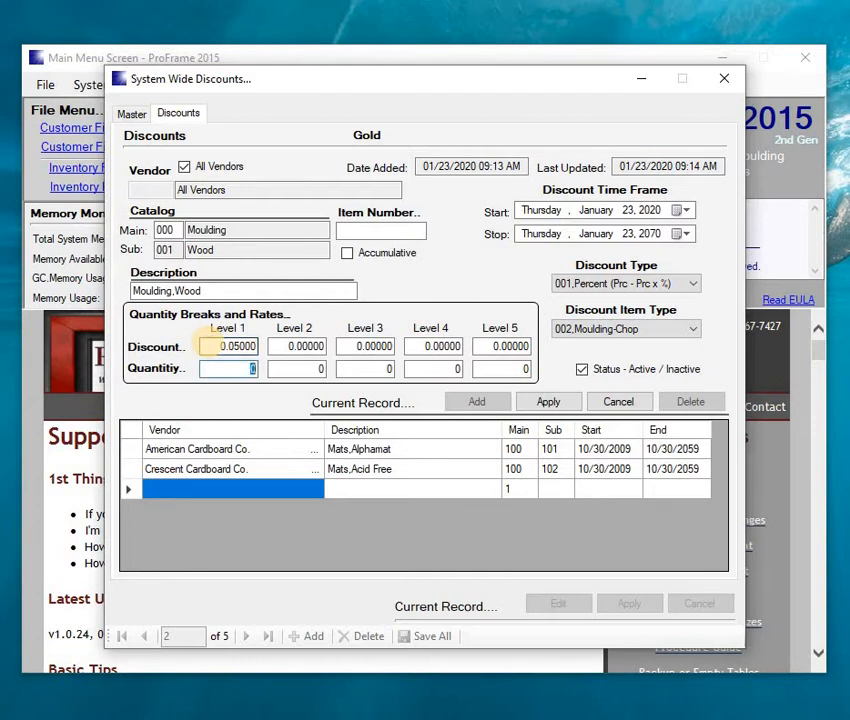
# - Set the Level 2 break to 0.08 at quantity 10 and apply the new discount record
pyautogui.write('10')
pyautogui.press('Tab')
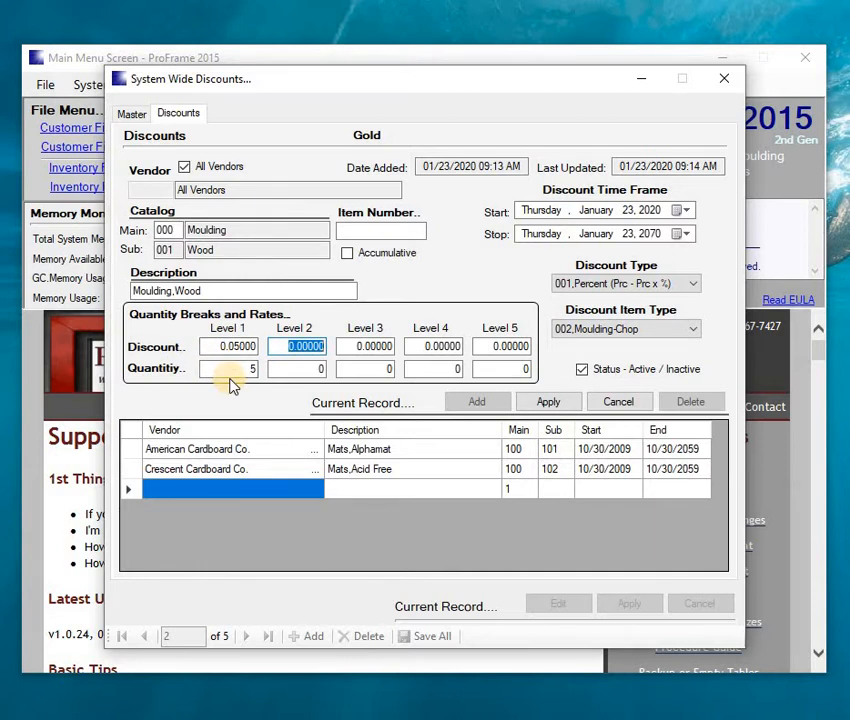
pyautogui.press('BackSpace')
pyautogui.press('Tab')
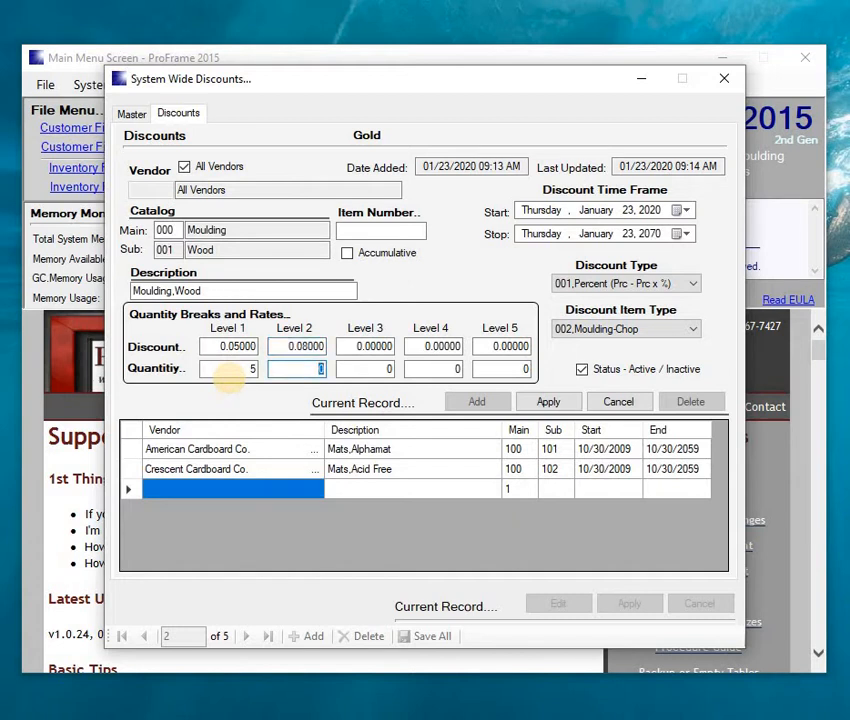
pyautogui.write('10')
pyautogui.press('Tab')
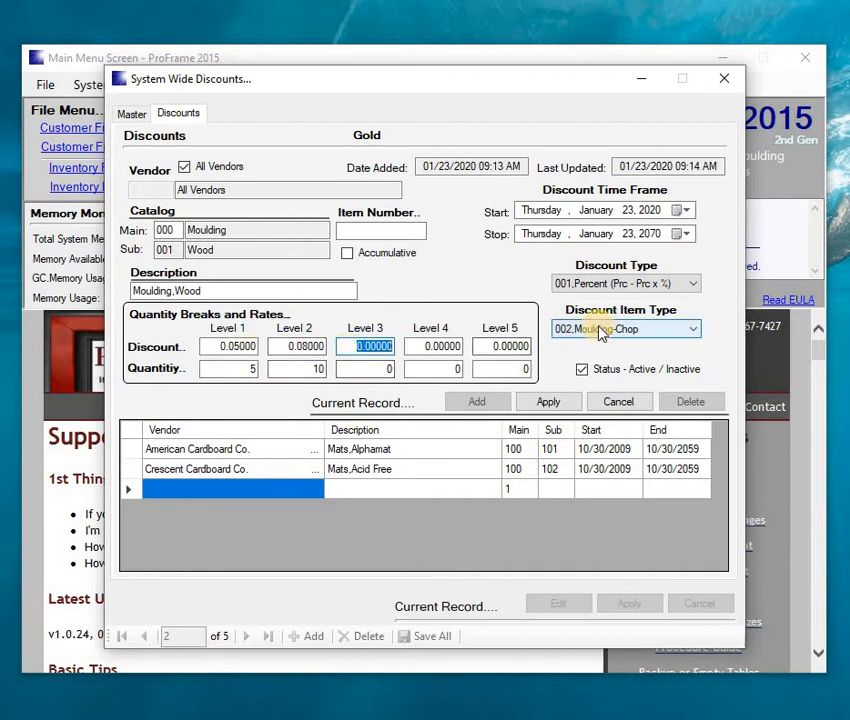
pyautogui.click(557, 403)
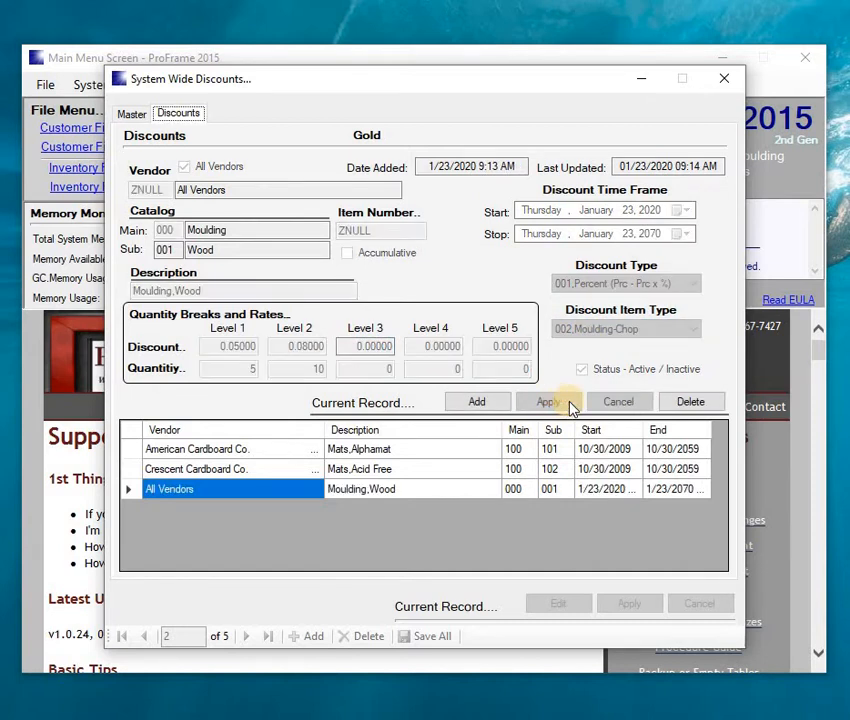
# - Apply the Gold class record and save all changes to the database
pyautogui.click(135, 116)
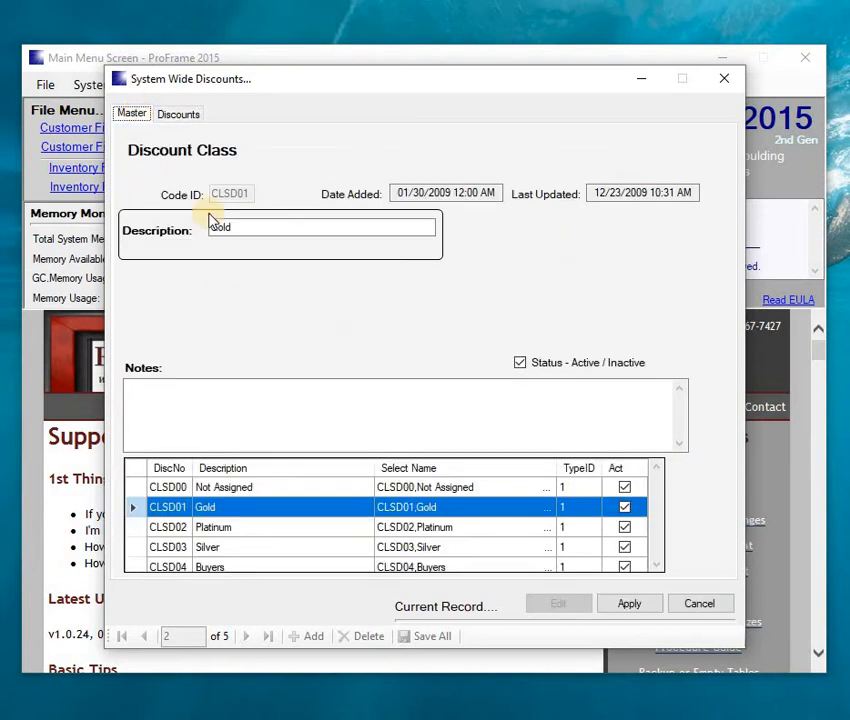
pyautogui.click(640, 605)
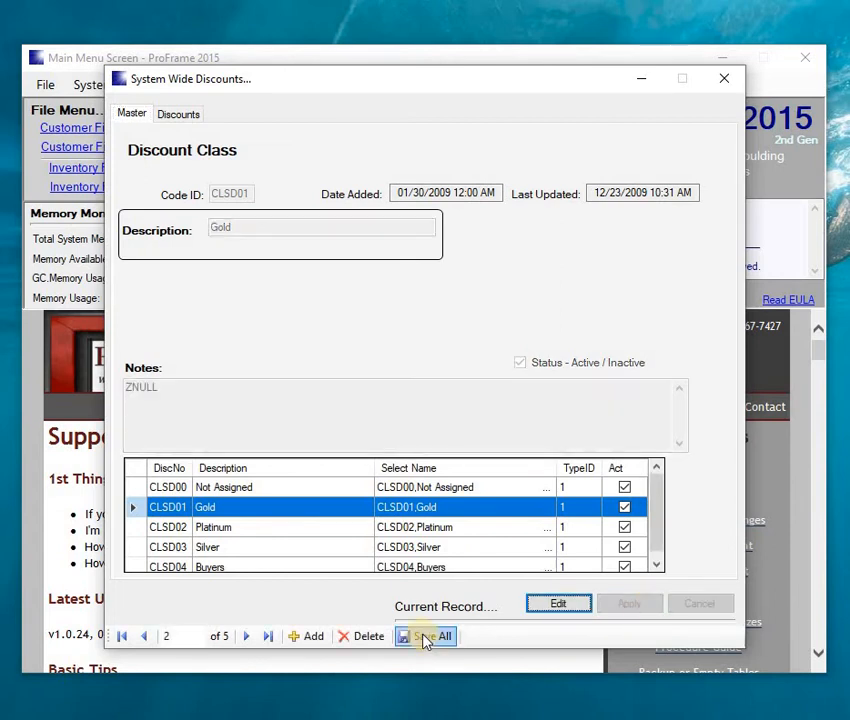
pyautogui.click(425, 638)
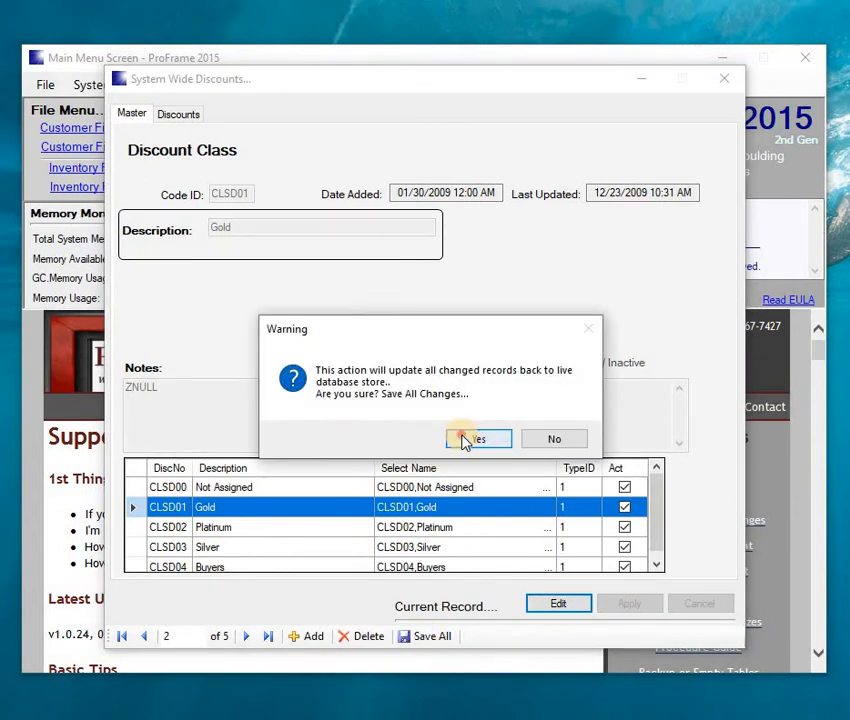
pyautogui.click(465, 440)
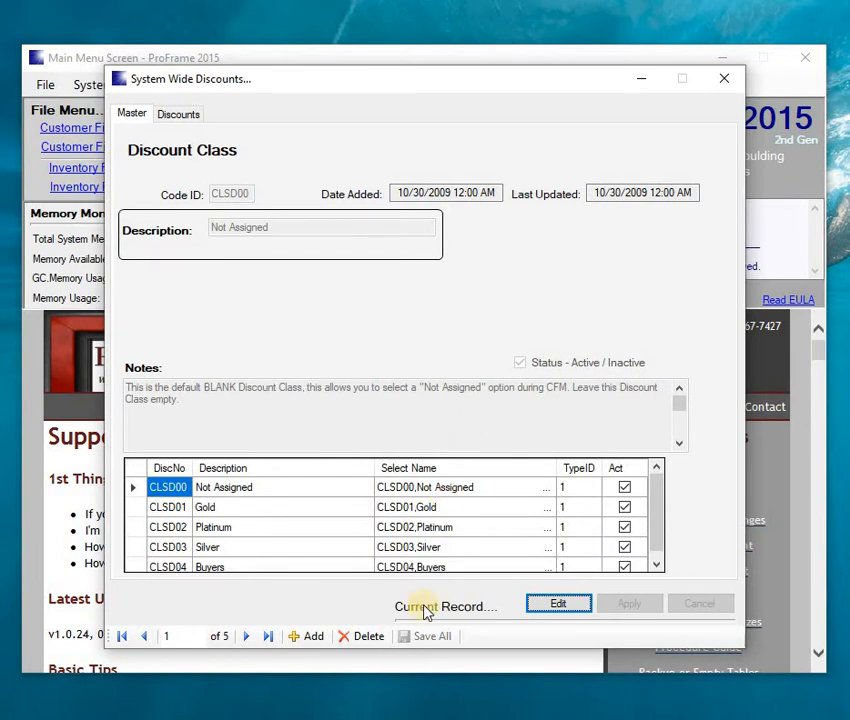
# - Check Gold's new Moulding Wood discount row, then close System Wide Discounts
pyautogui.click(136, 508)
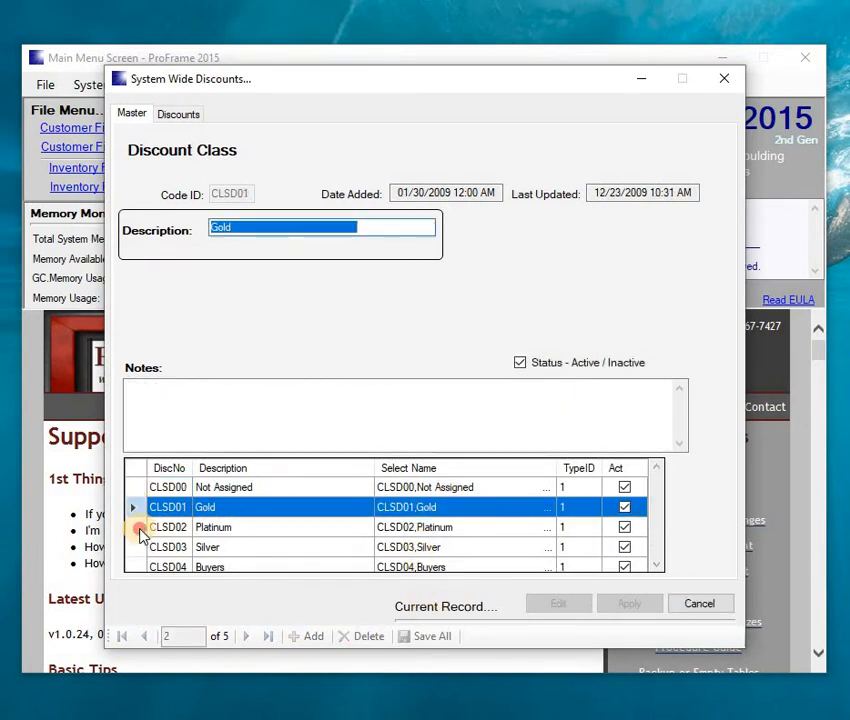
pyautogui.click(196, 116)
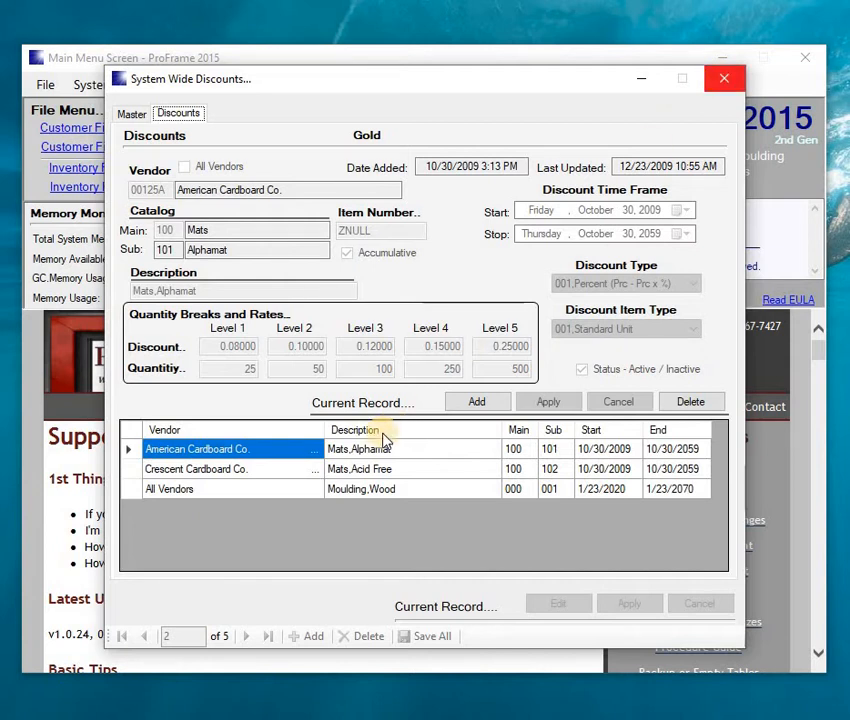
pyautogui.click(724, 78)
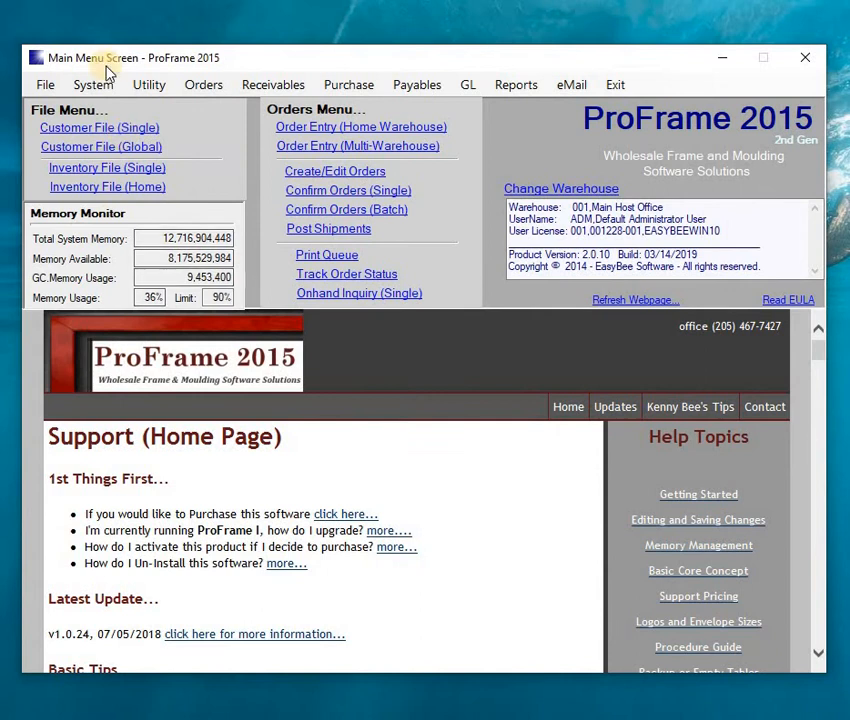
# - Open Global Discounts, edit the GLOBAL record and view its Crescent Cardboard Co. Mats discount
pyautogui.click(101, 86)
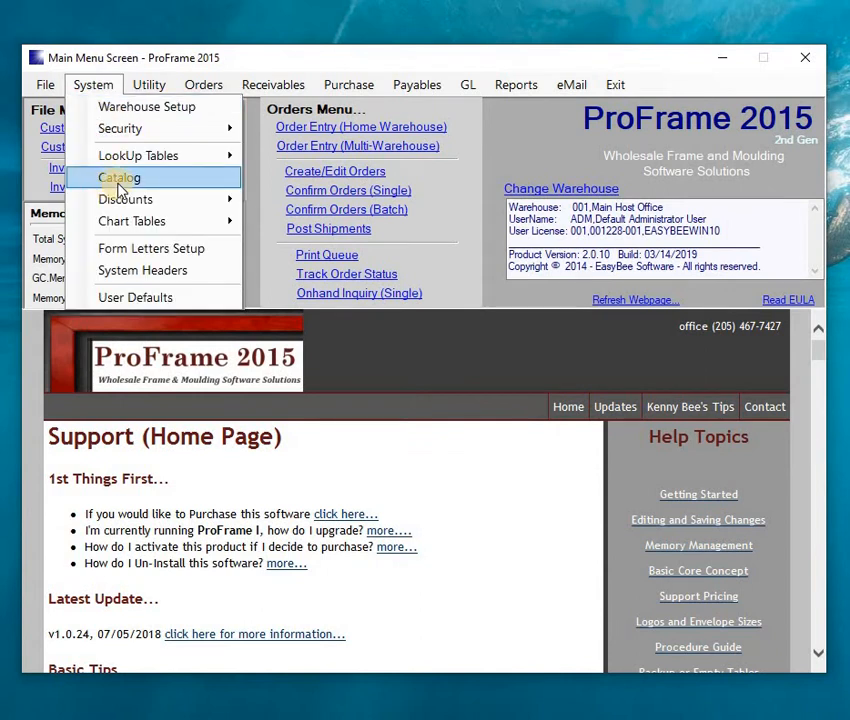
pyautogui.moveTo(125, 200)
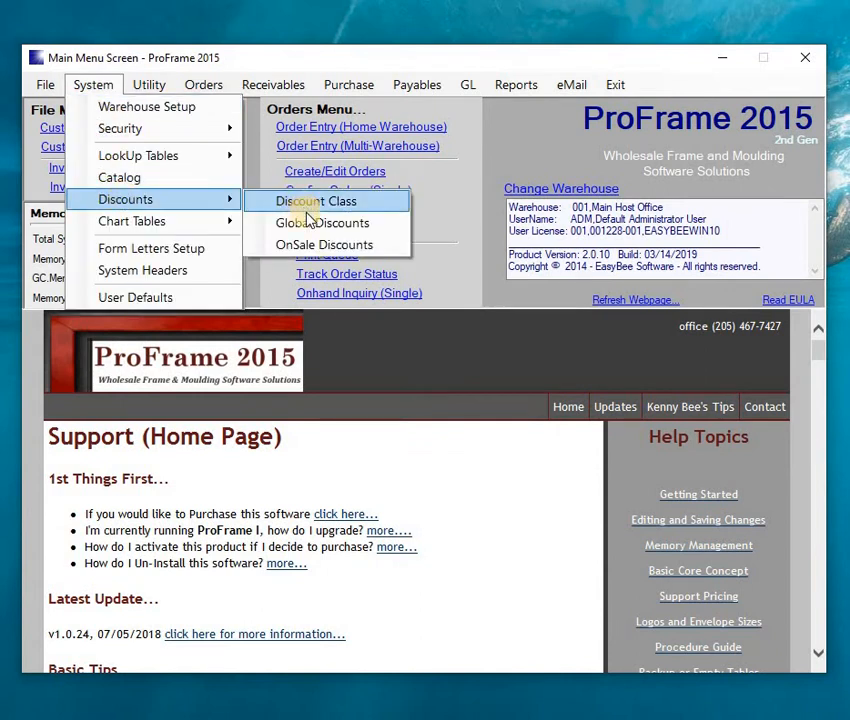
pyautogui.click(307, 227)
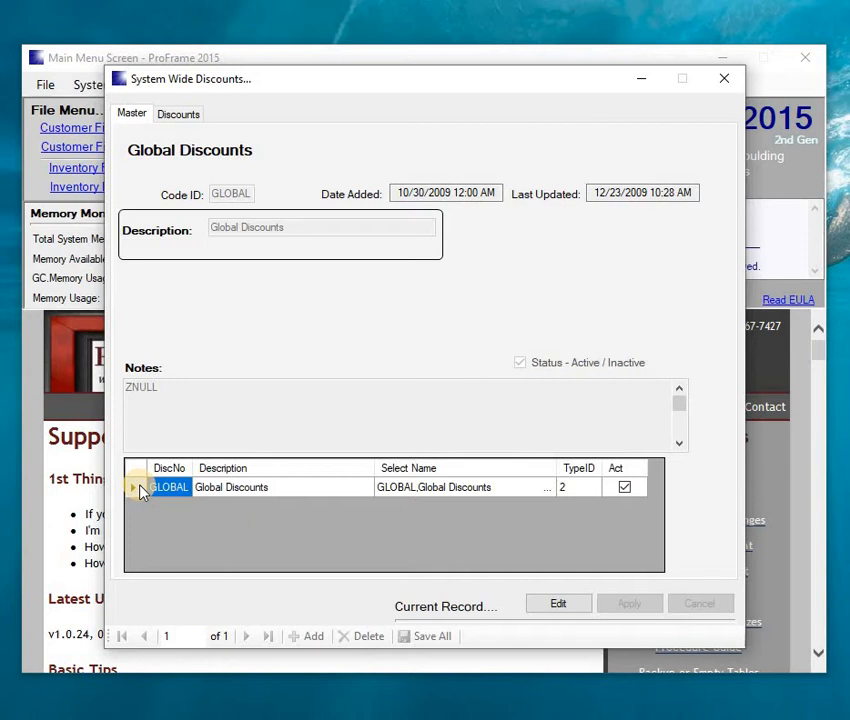
pyautogui.doubleClick(137, 490)
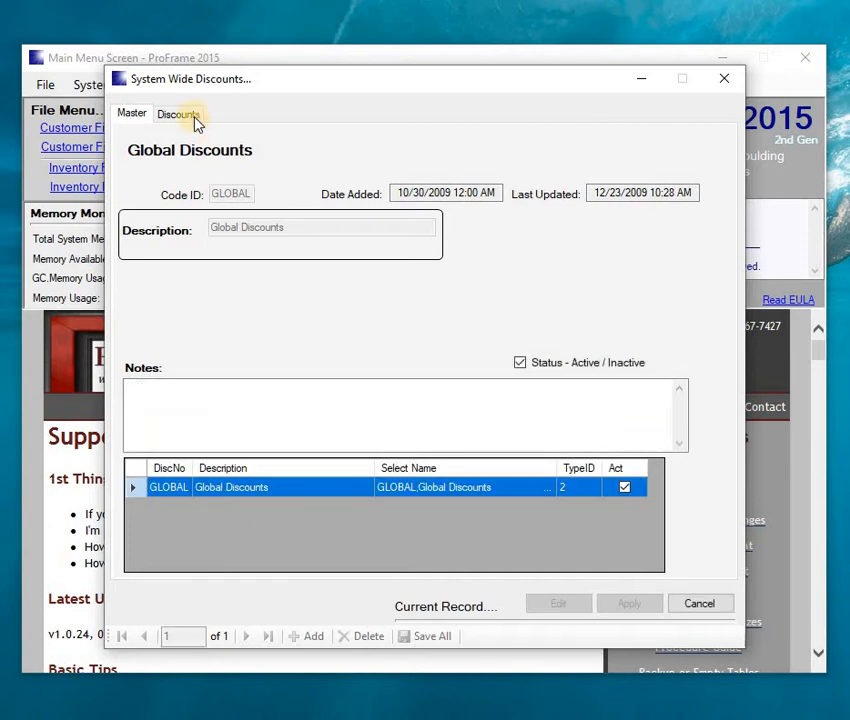
pyautogui.click(196, 118)
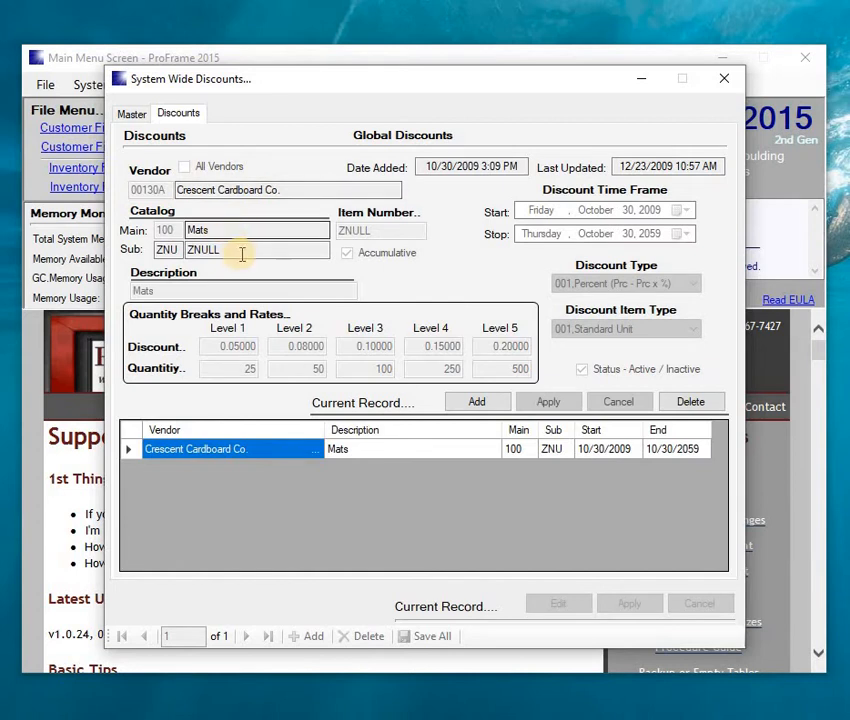
pyautogui.click(192, 250)
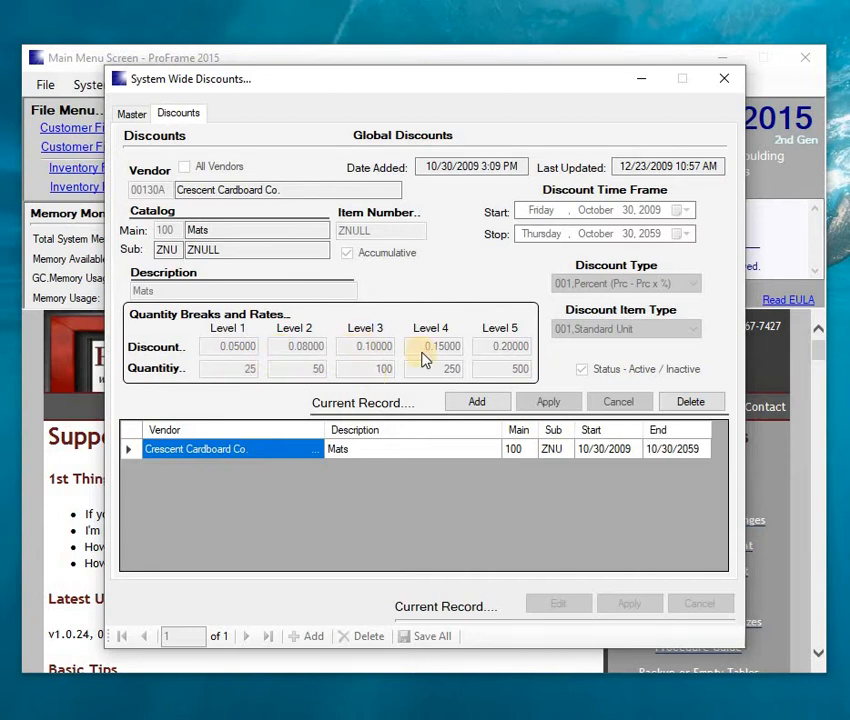
# - Close Global Discounts and show the ONSALE record's Discounts tab in OnSale Discounts
pyautogui.click(722, 87)
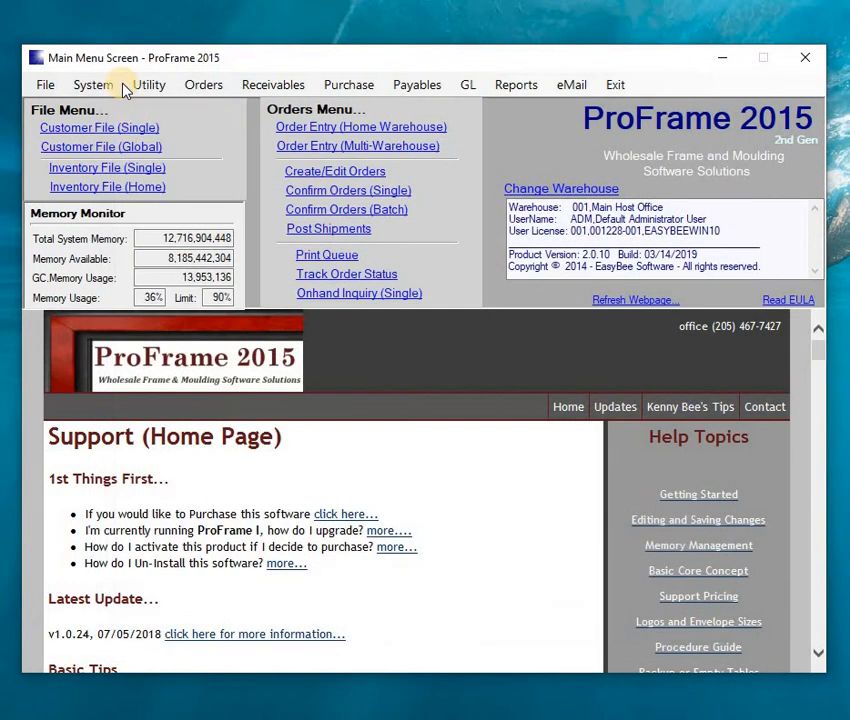
pyautogui.click(112, 85)
pyautogui.click(106, 88)
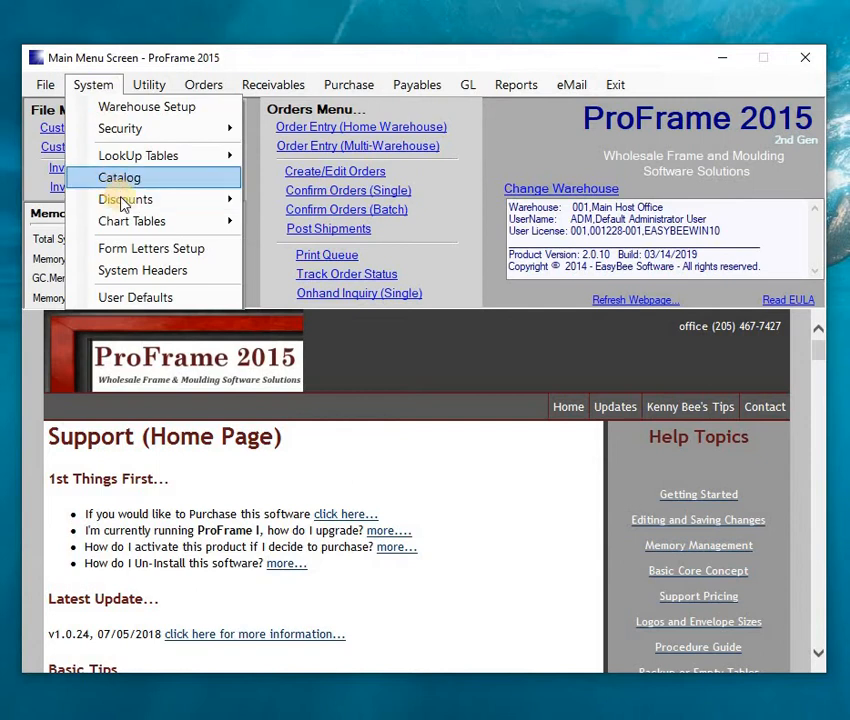
pyautogui.moveTo(118, 199)
pyautogui.click(311, 251)
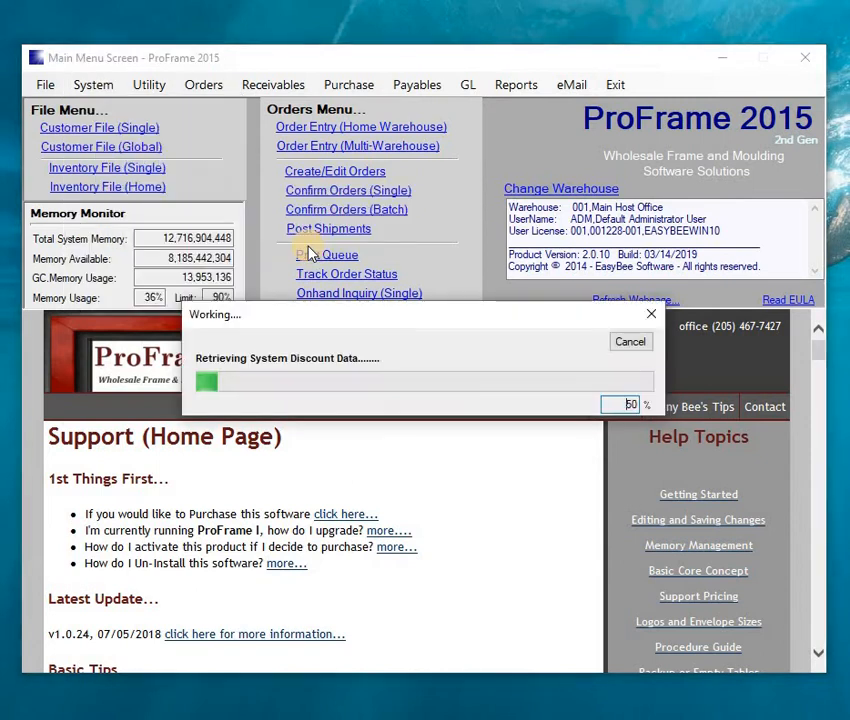
pyautogui.click(137, 490)
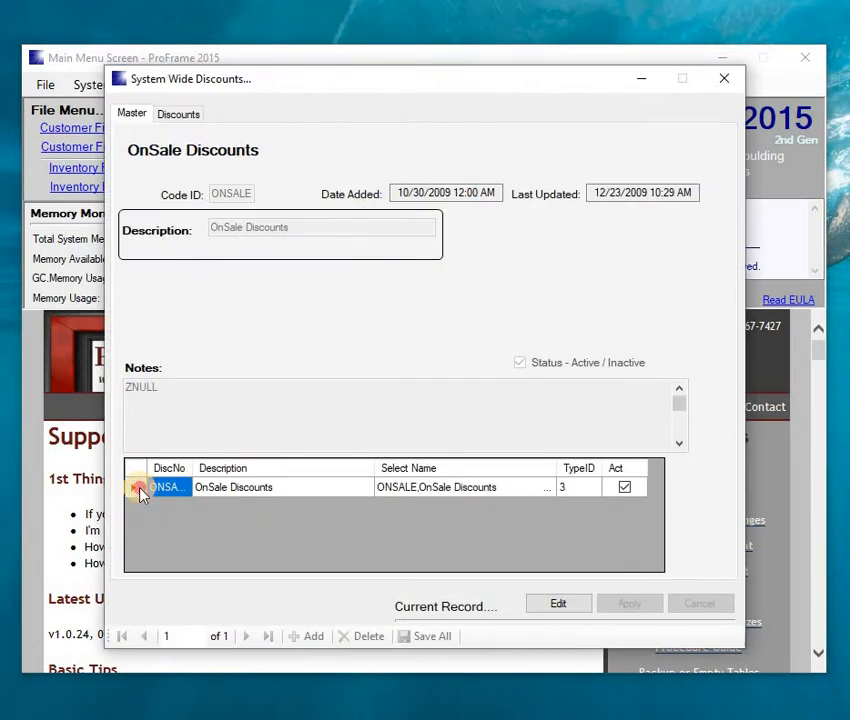
pyautogui.click(180, 115)
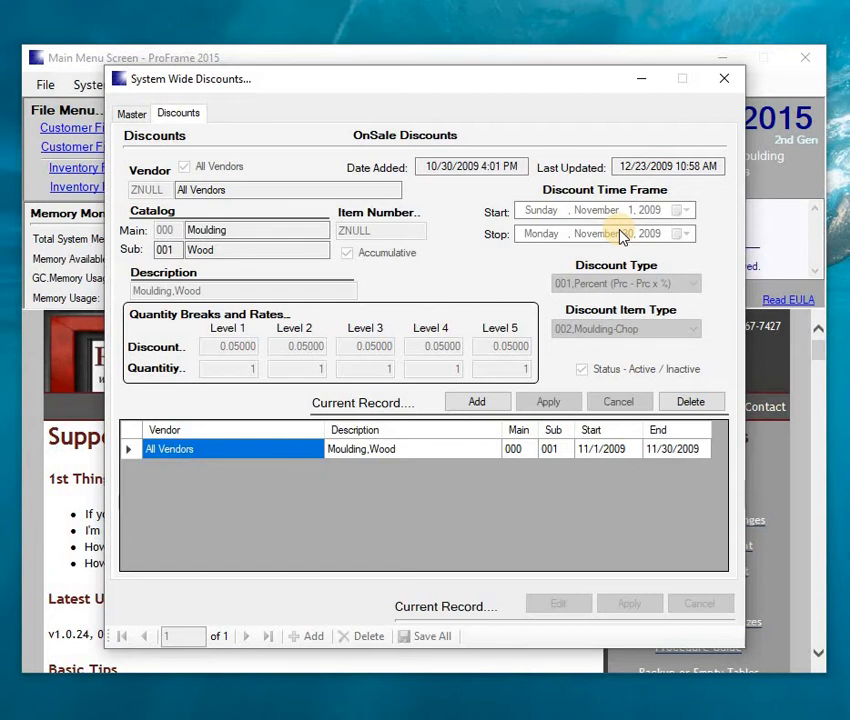
# - Change the OnSale Moulding Wood start and stop dates to November 1 and 30, 2020
pyautogui.doubleClick(138, 453)
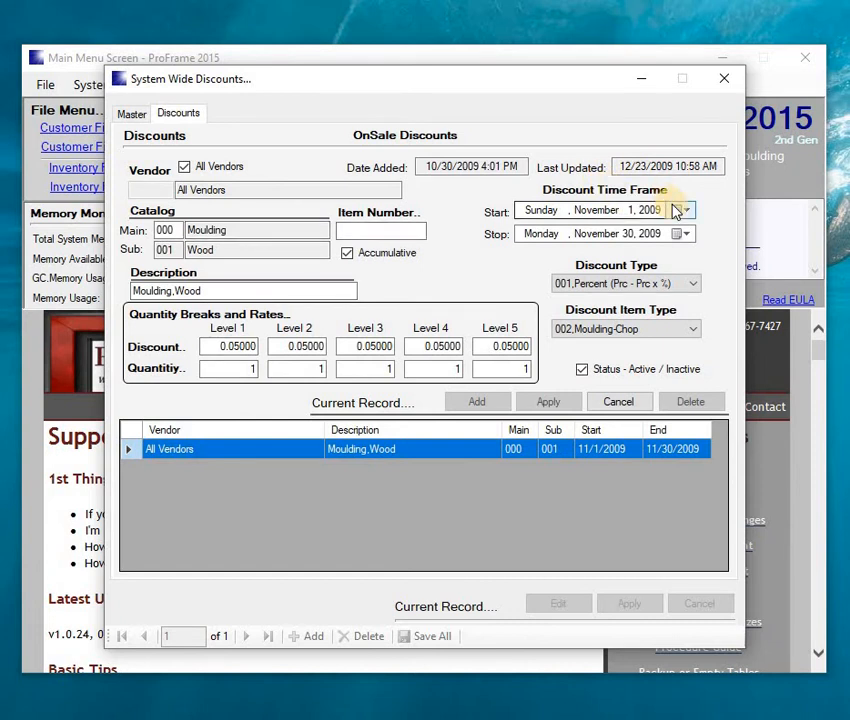
pyautogui.click(678, 211)
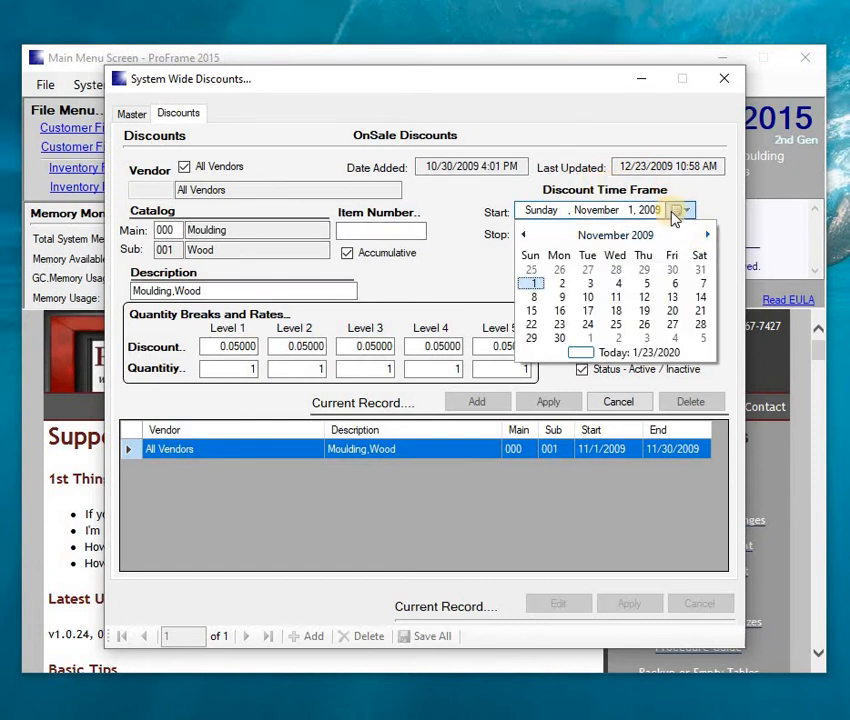
pyautogui.click(652, 210)
pyautogui.click(652, 210)
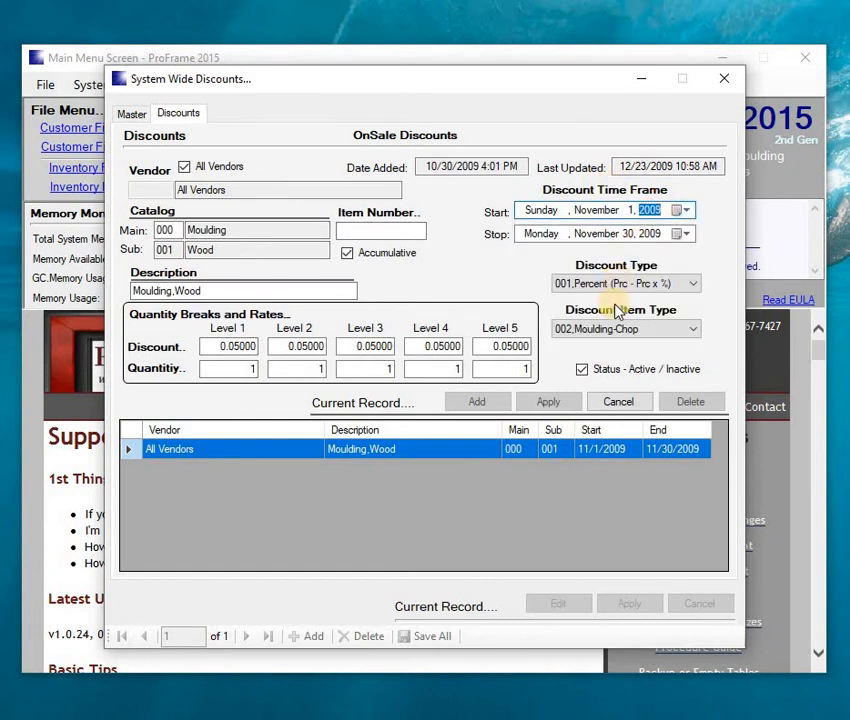
pyautogui.press('Up')
pyautogui.press('Up')
pyautogui.press('Up')
pyautogui.press('Up')
pyautogui.press('Up')
pyautogui.press('Up')
pyautogui.press('Up')
pyautogui.press('Up')
pyautogui.press('Up')
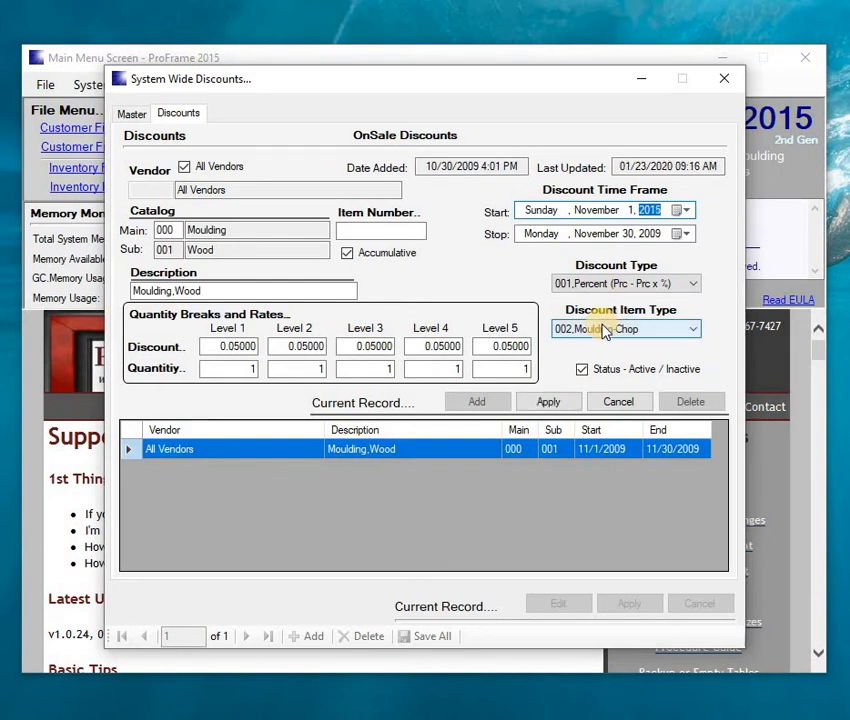
pyautogui.press('Up')
pyautogui.press('Up')
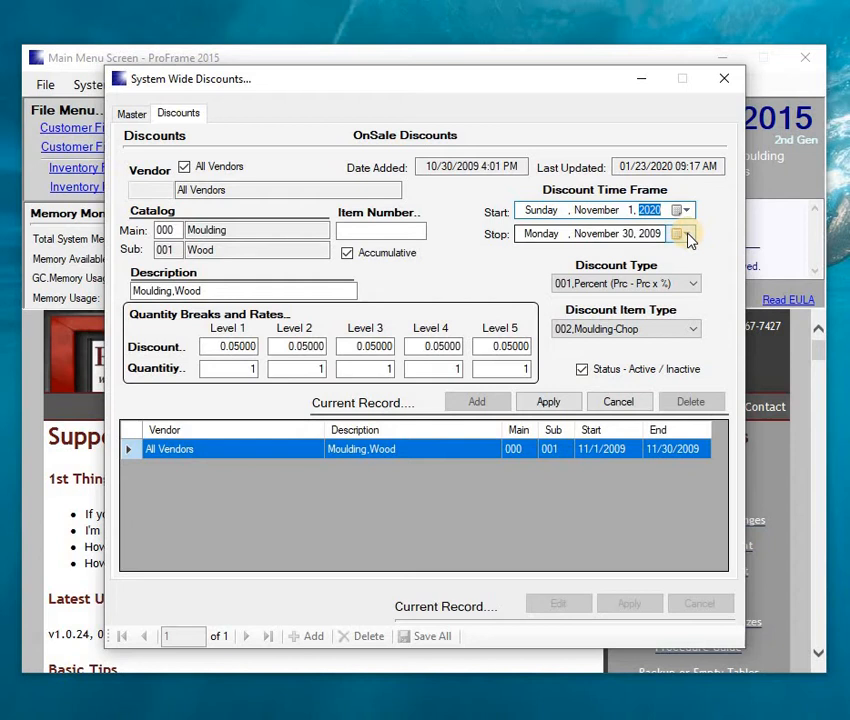
pyautogui.click(652, 233)
pyautogui.press('Up')
pyautogui.press('Up')
pyautogui.press('Up')
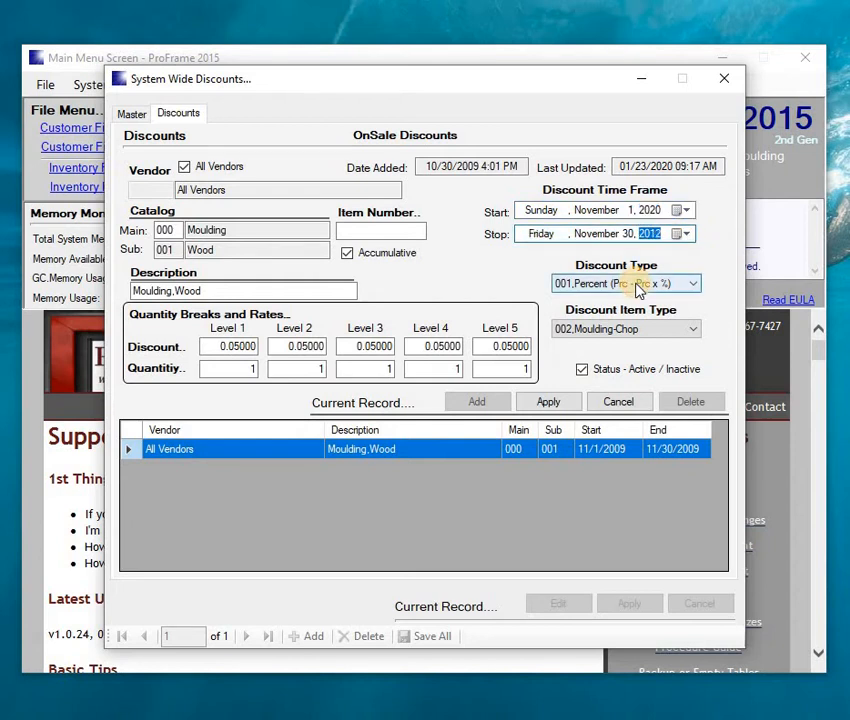
pyautogui.press('Up')
pyautogui.press('Up')
pyautogui.press('Up')
pyautogui.press('Up')
pyautogui.press('Up')
pyautogui.press('Up')
pyautogui.press('Up')
pyautogui.press('Up')
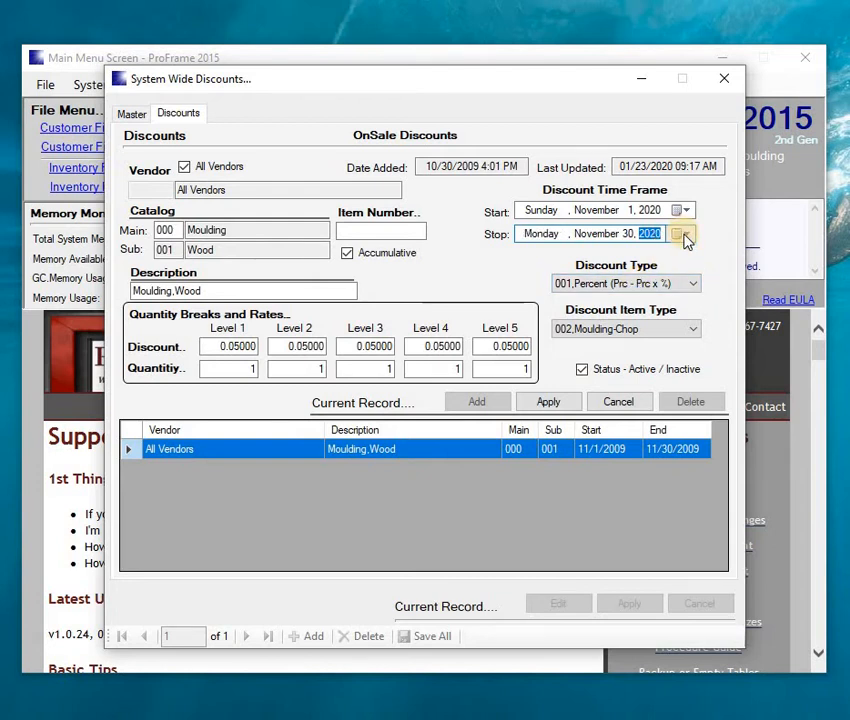
pyautogui.click(565, 409)
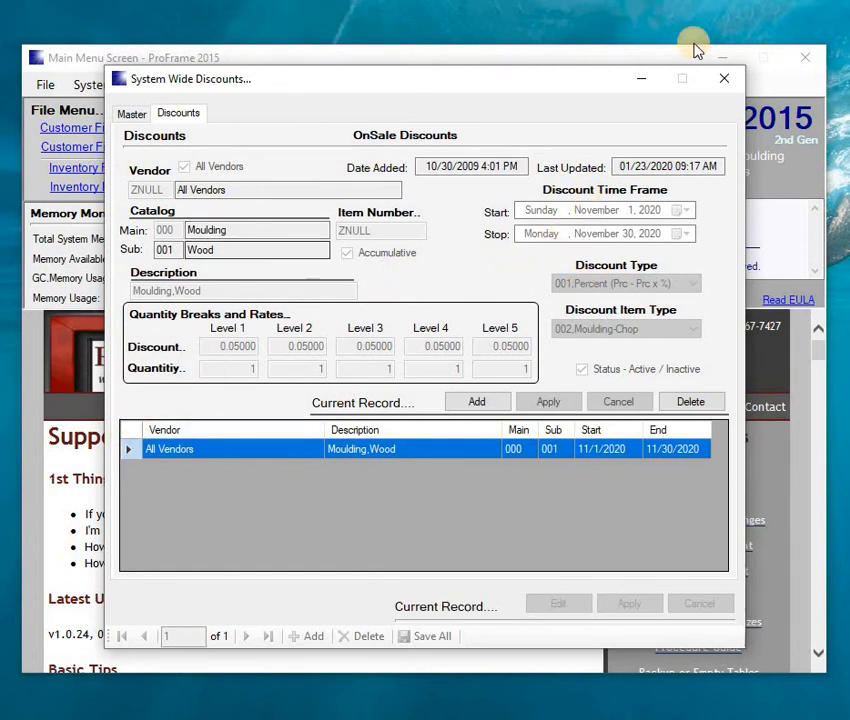
# - Open the global Customer File, view the first customer's ship-to account, cancel edits, return to Billing
pyautogui.click(724, 86)
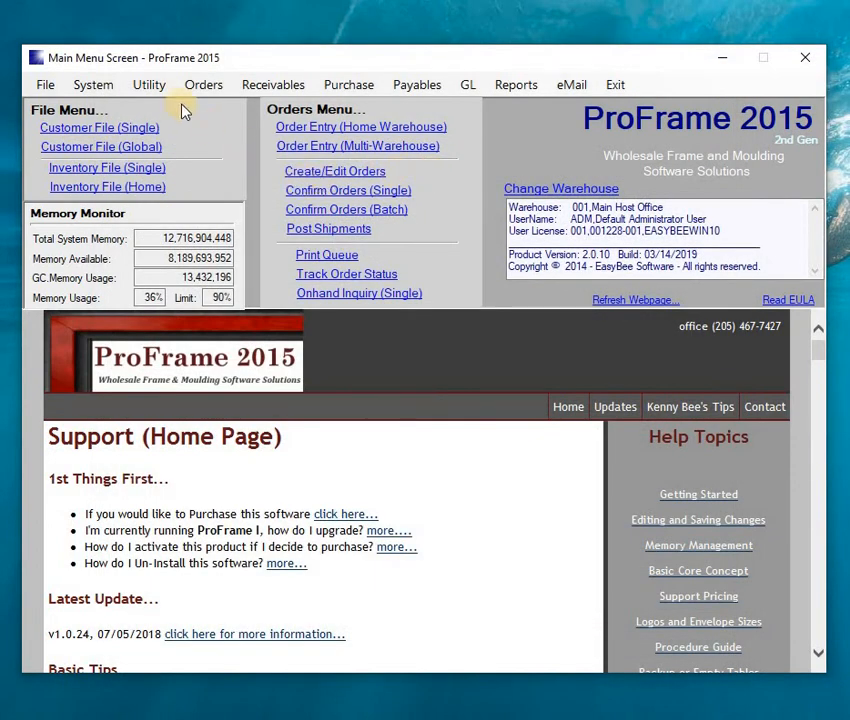
pyautogui.click(104, 150)
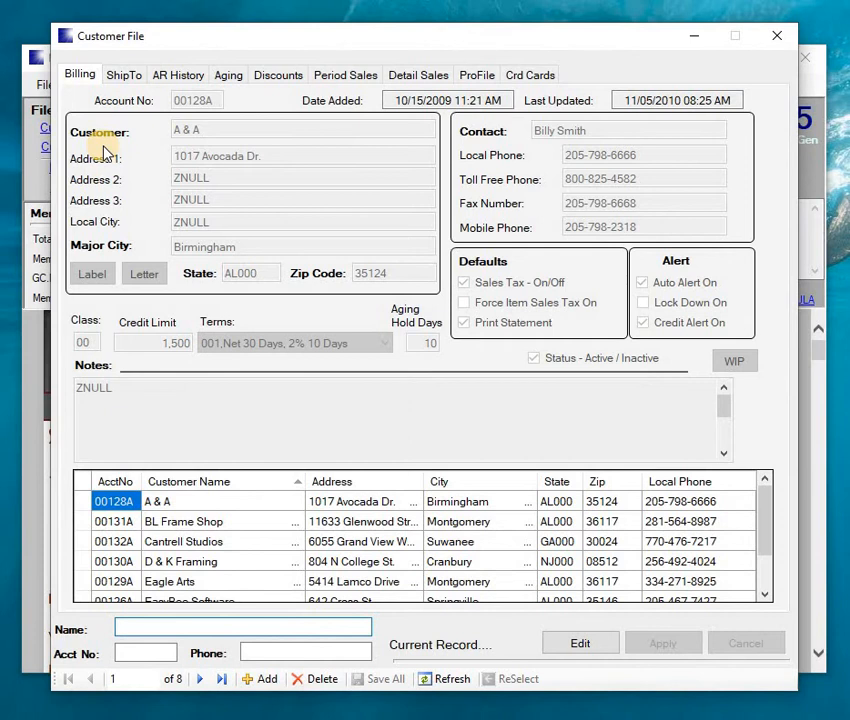
pyautogui.doubleClick(80, 504)
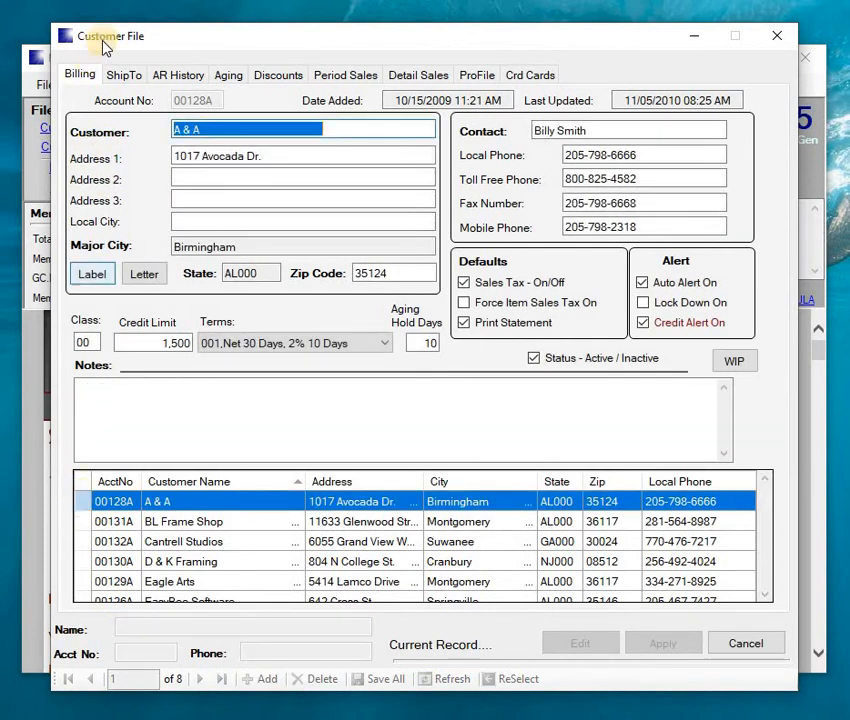
pyautogui.click(124, 77)
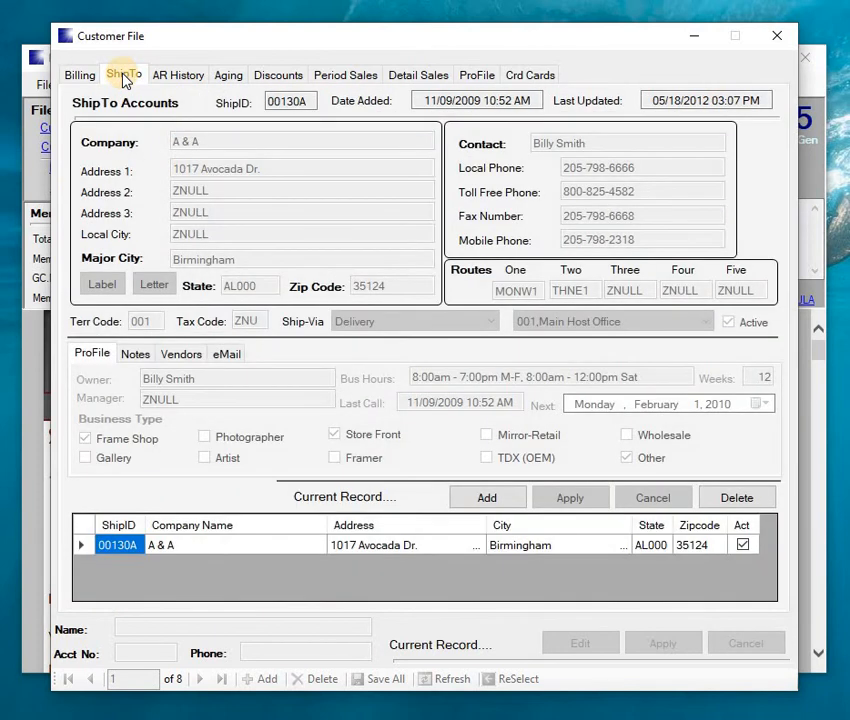
pyautogui.doubleClick(85, 548)
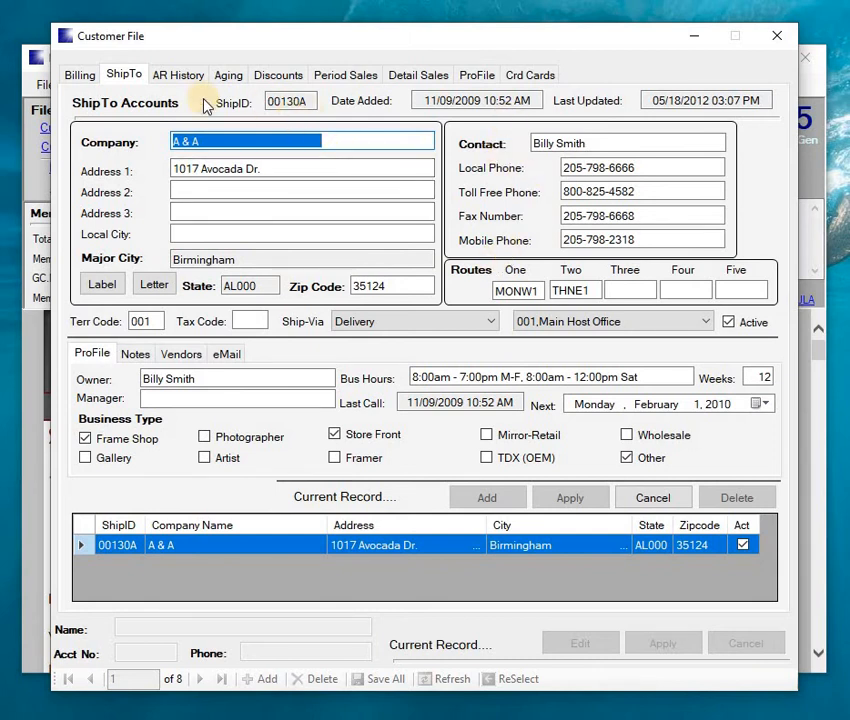
pyautogui.click(645, 505)
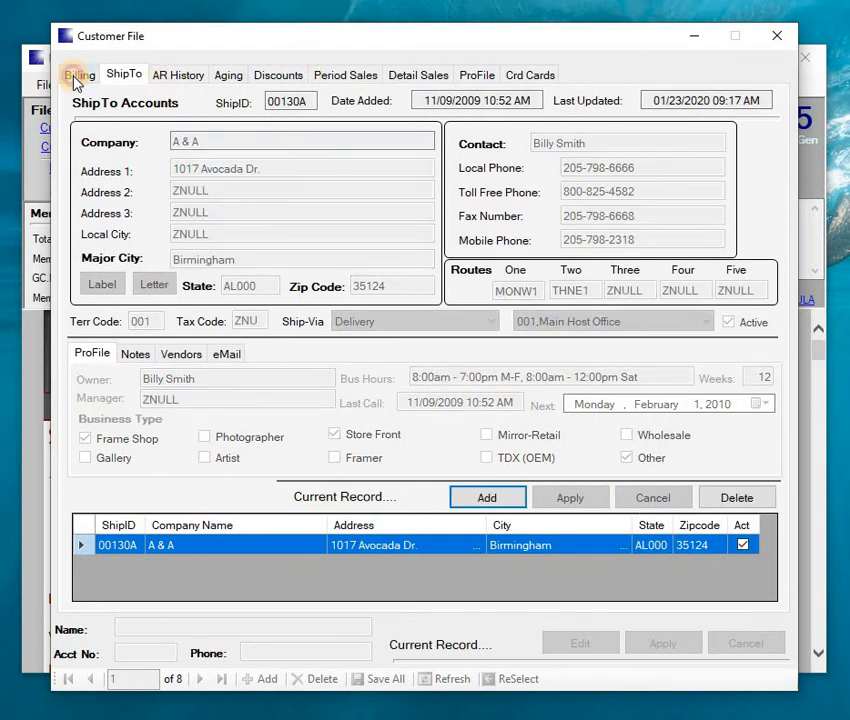
pyautogui.click(78, 78)
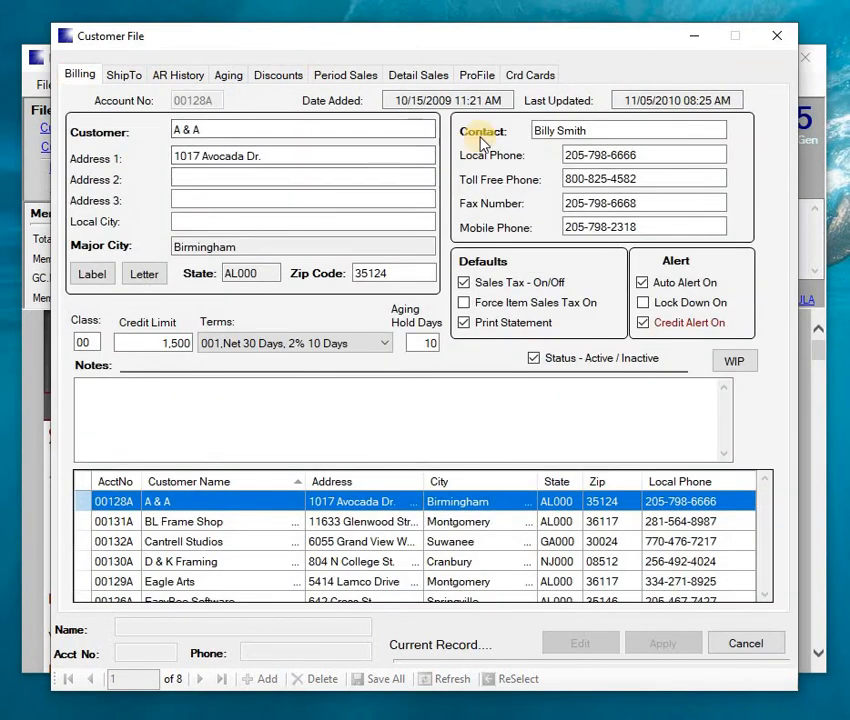
# - Show the customer's discounts and select discount class CLSD02, Platinum
pyautogui.click(287, 83)
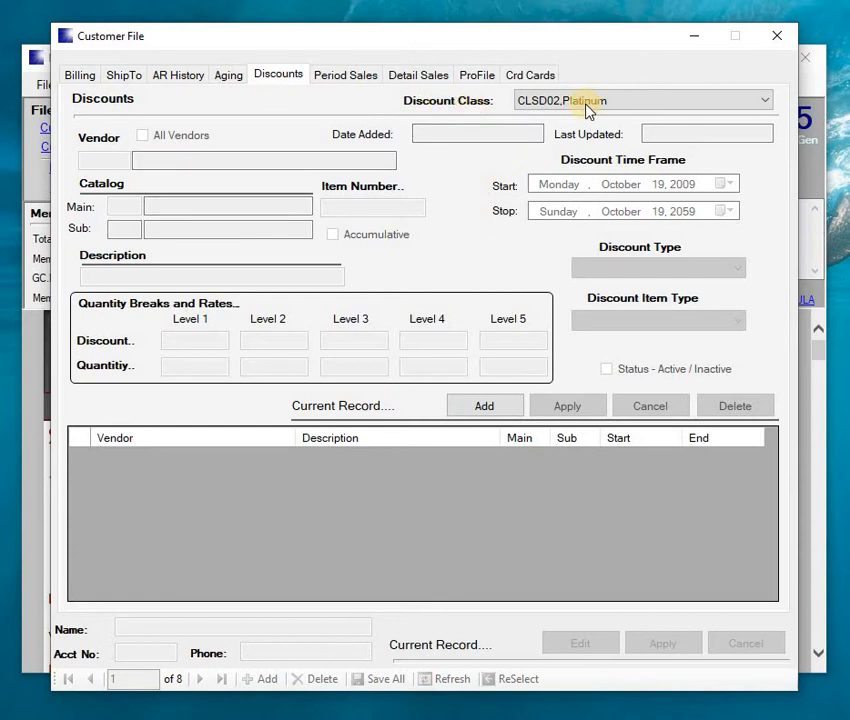
pyautogui.click(765, 101)
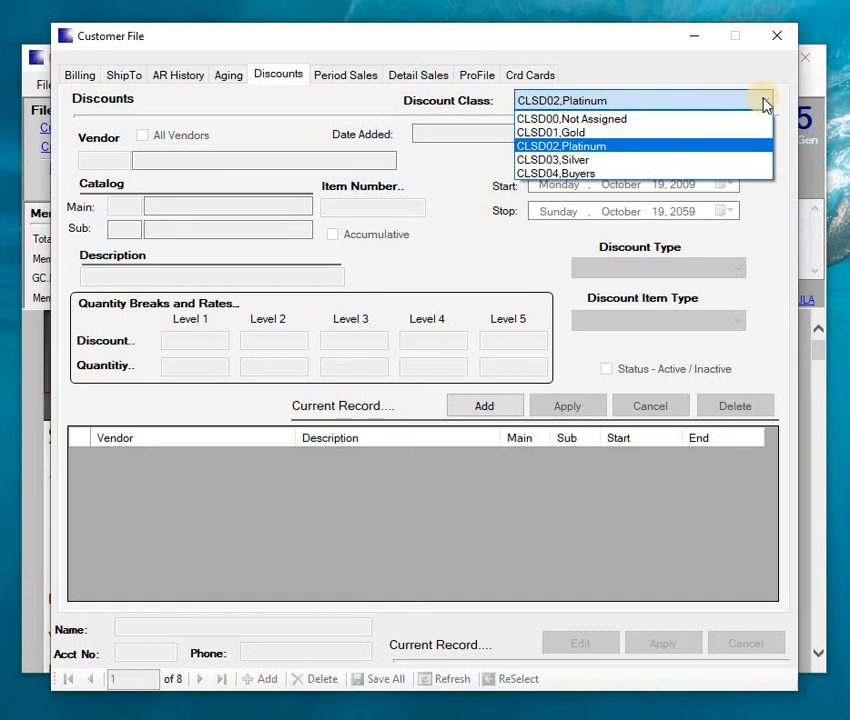
pyautogui.click(596, 148)
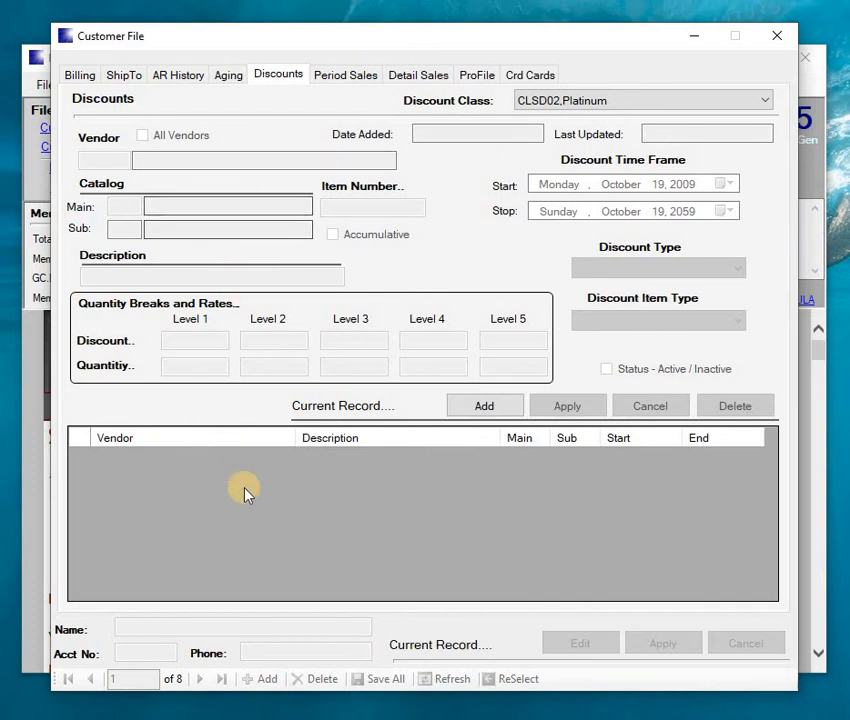
# - Add a new discount record with vendor 00131A Designer Moulding
pyautogui.click(496, 411)
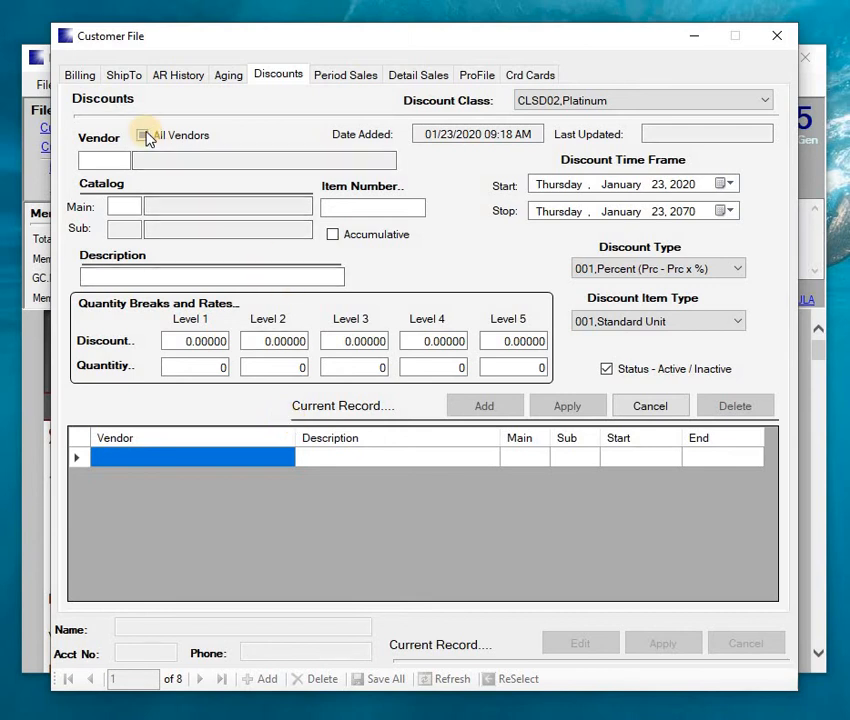
pyautogui.click(87, 159)
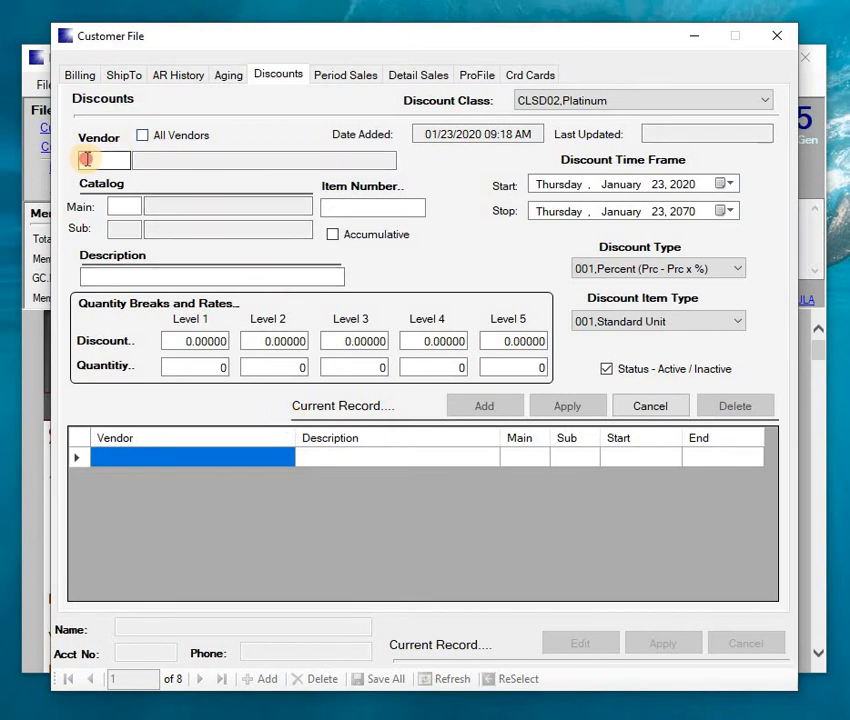
pyautogui.write('1')
pyautogui.press('Tab')
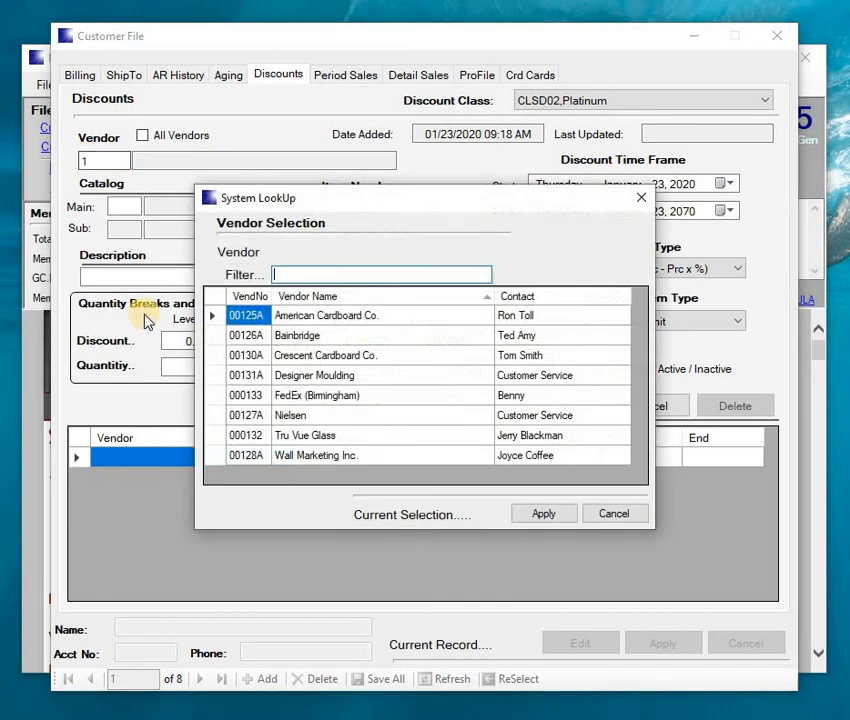
pyautogui.doubleClick(215, 375)
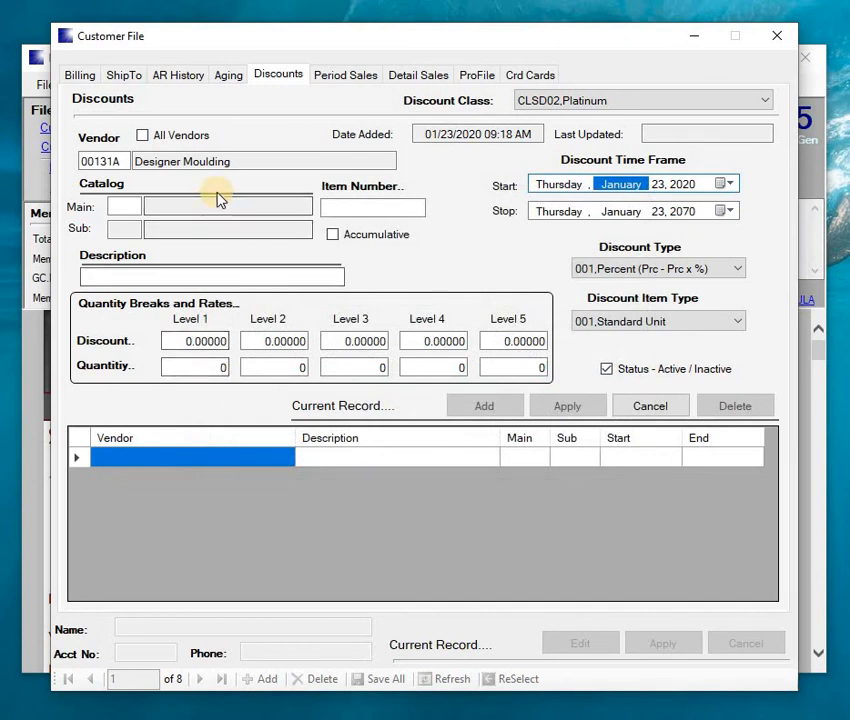
# - Choose the Moulding, Wood catalog for the new discount
pyautogui.press('Tab')
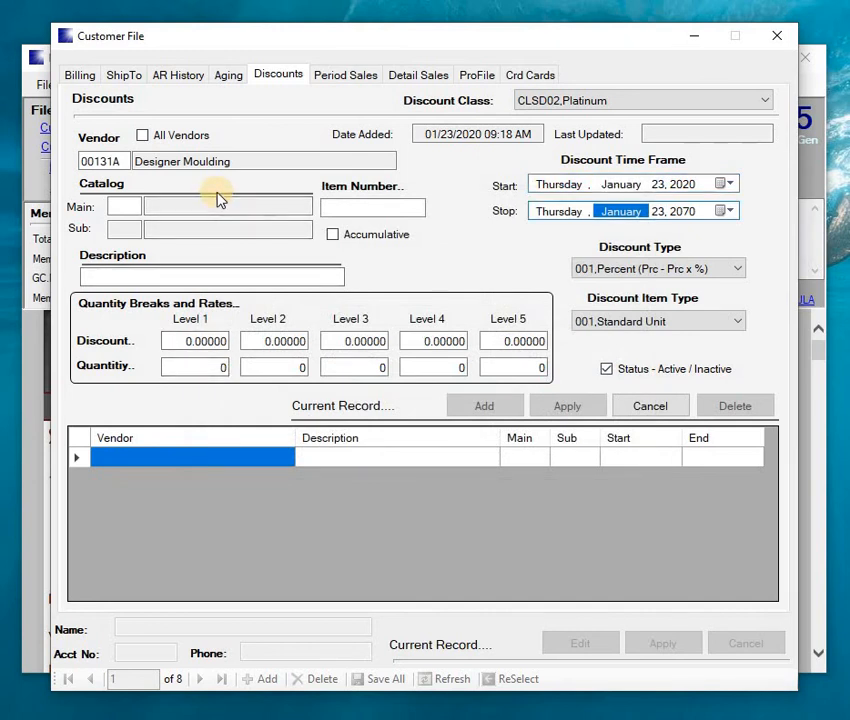
pyautogui.press('Tab')
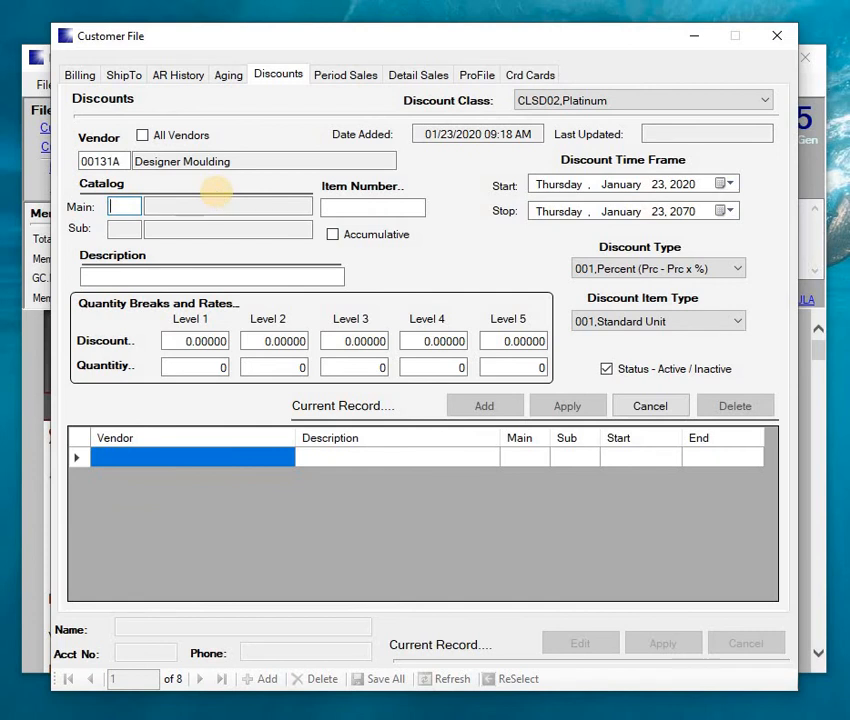
pyautogui.write('1')
pyautogui.press('Tab')
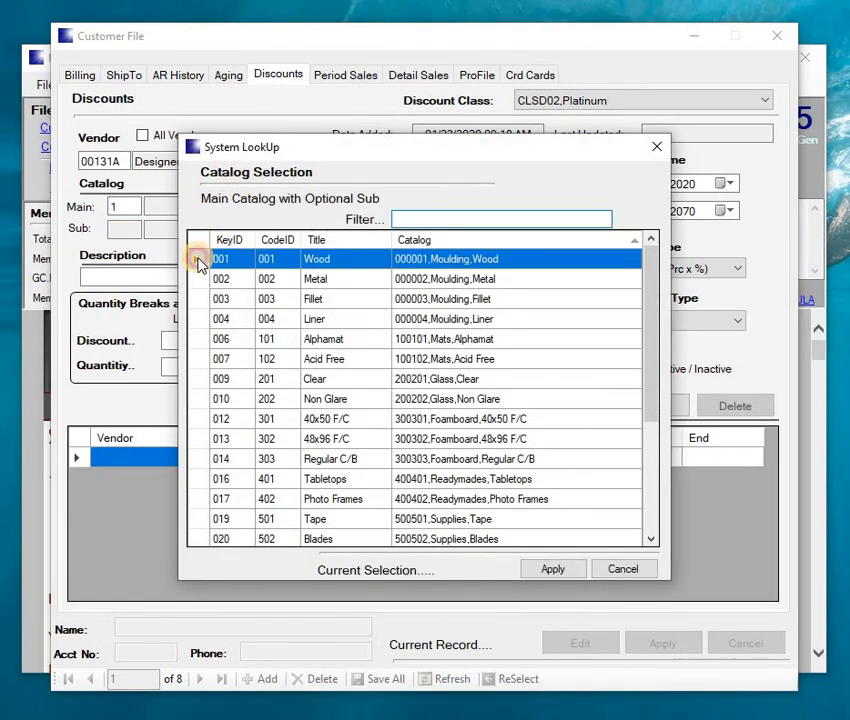
pyautogui.doubleClick(200, 263)
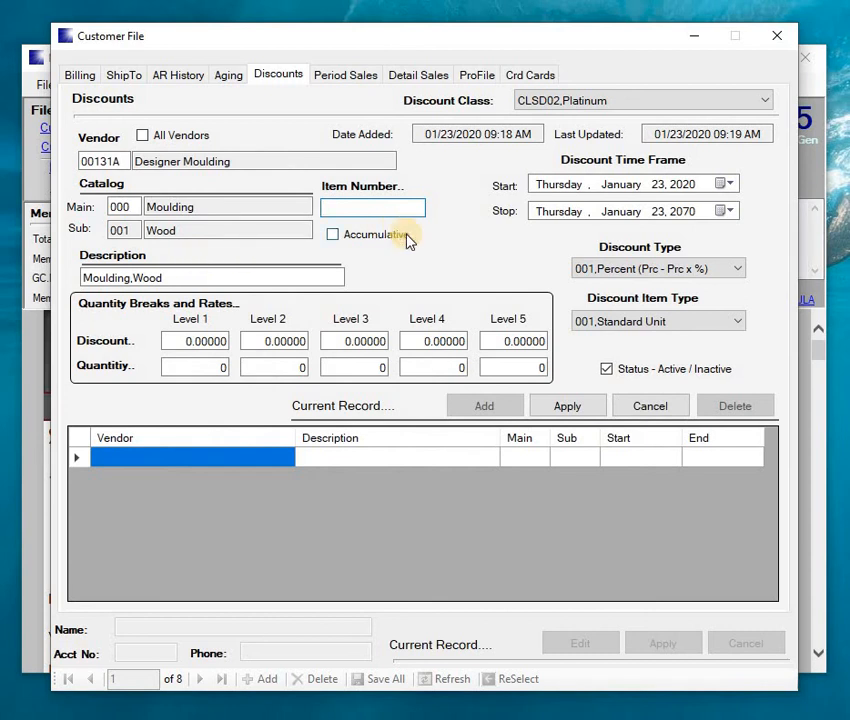
# - Save the discount as type 004 Moulding-Length with Level 1 discount 0.10 at quantity 1
pyautogui.click(612, 322)
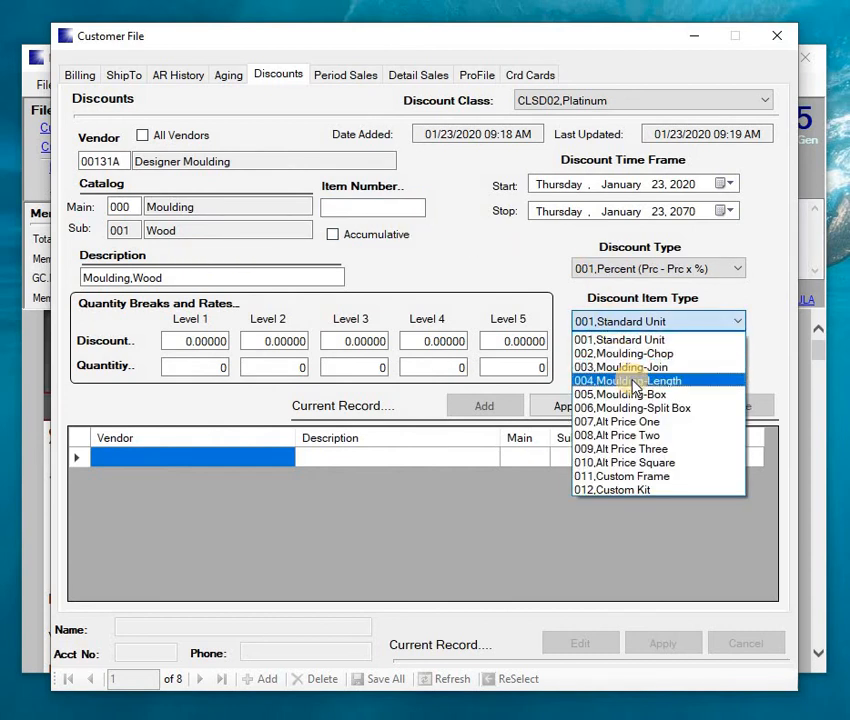
pyautogui.click(633, 383)
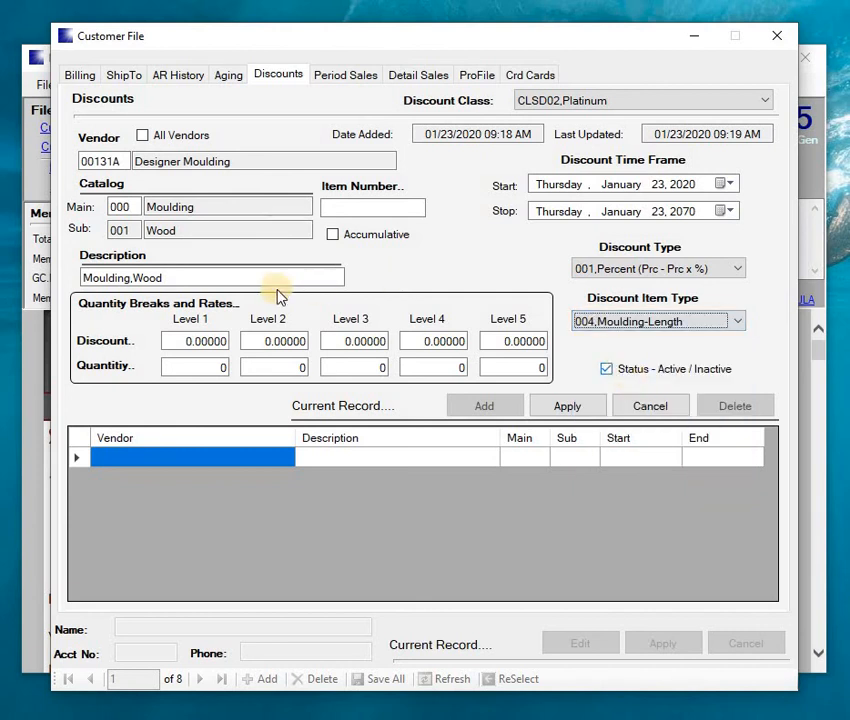
pyautogui.click(171, 346)
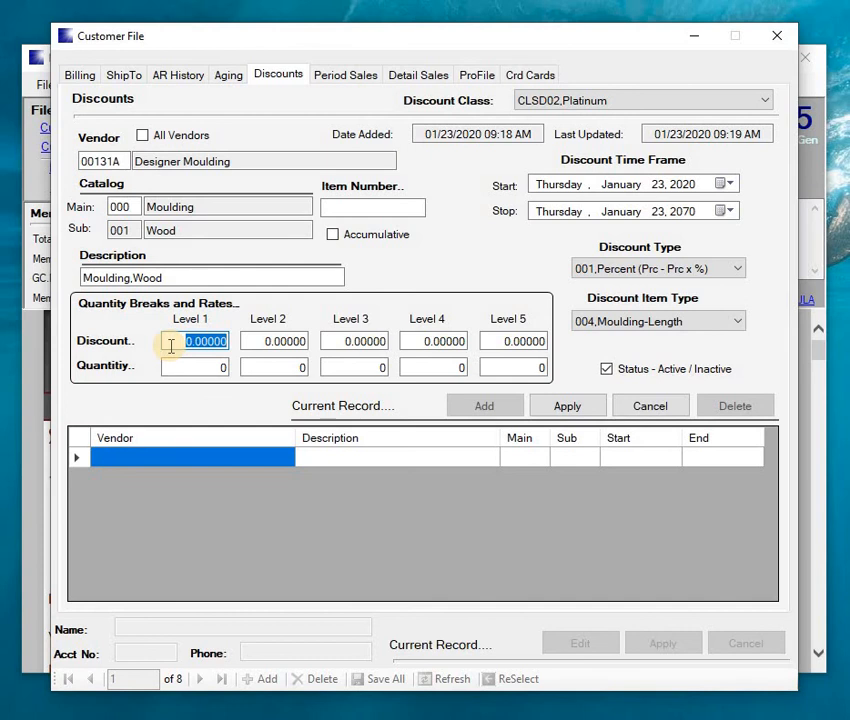
pyautogui.press('BackSpace')
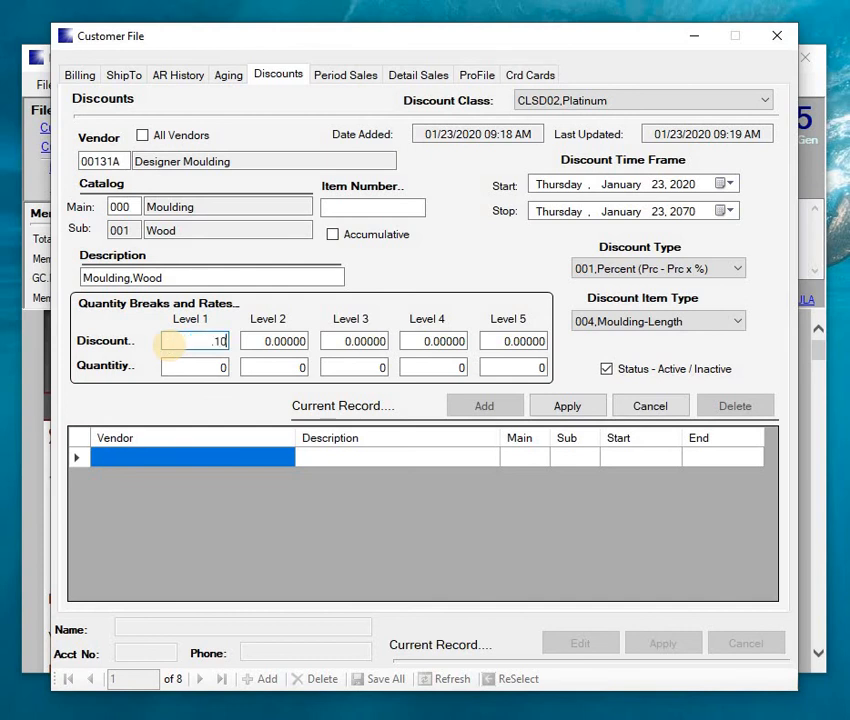
pyautogui.write('10')
pyautogui.press('Tab')
pyautogui.write('1')
pyautogui.press('Tab')
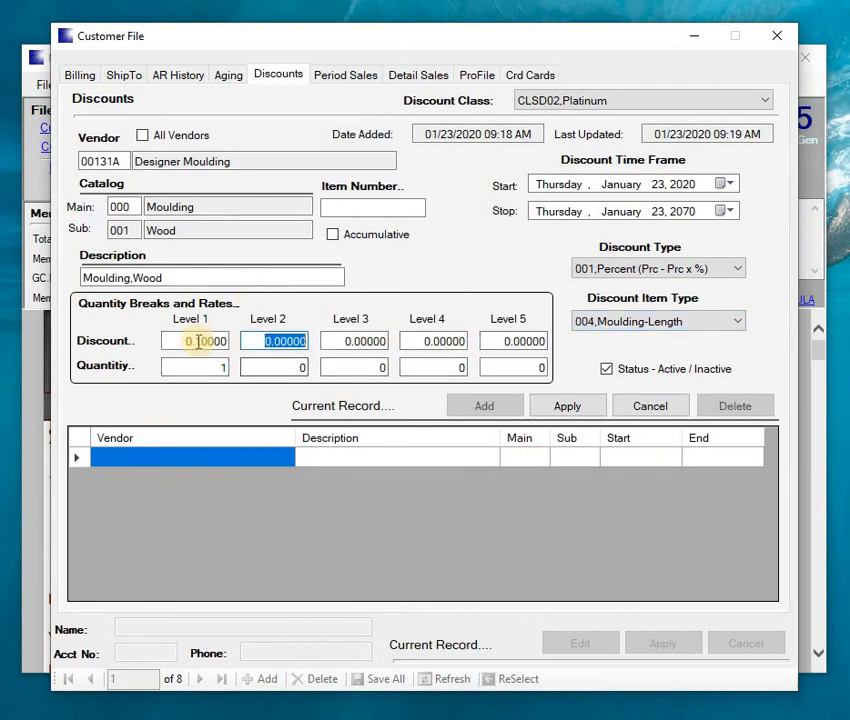
pyautogui.click(566, 405)
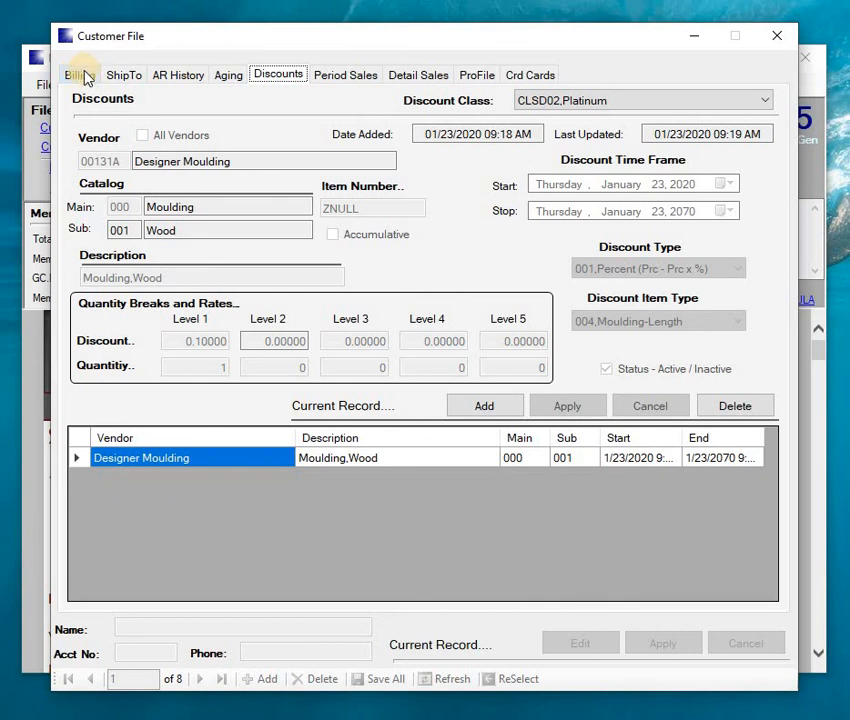
# - Close the Customer File window
pyautogui.click(777, 38)
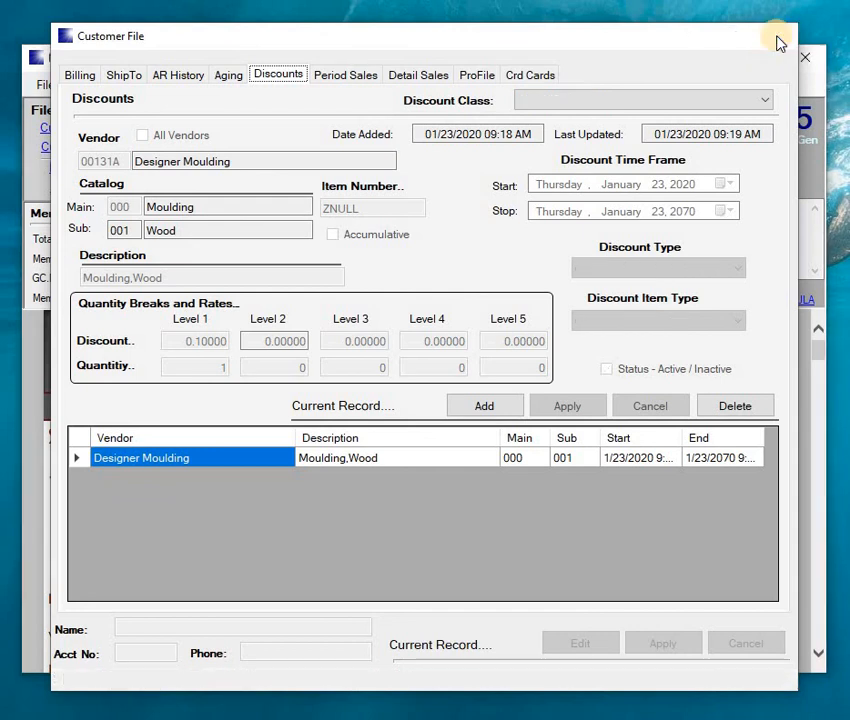